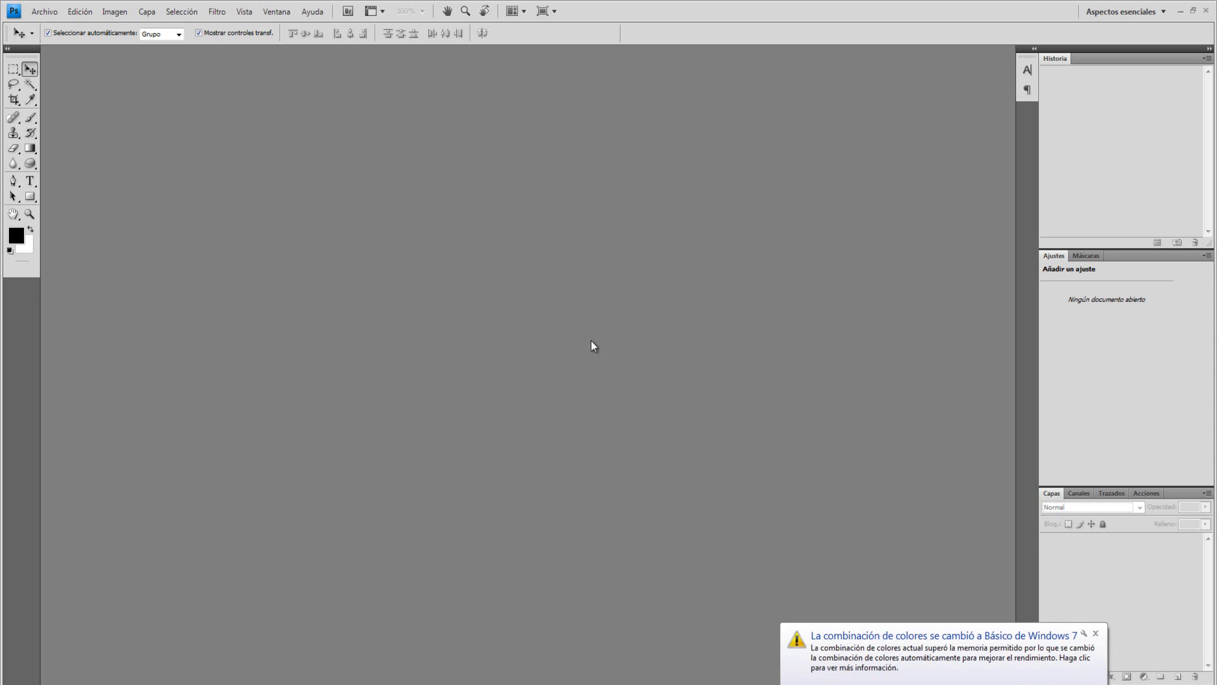
# Step: Close the Windows colour-scheme notification balloon at the bottom right of the screen
pyautogui.click(1094, 632)
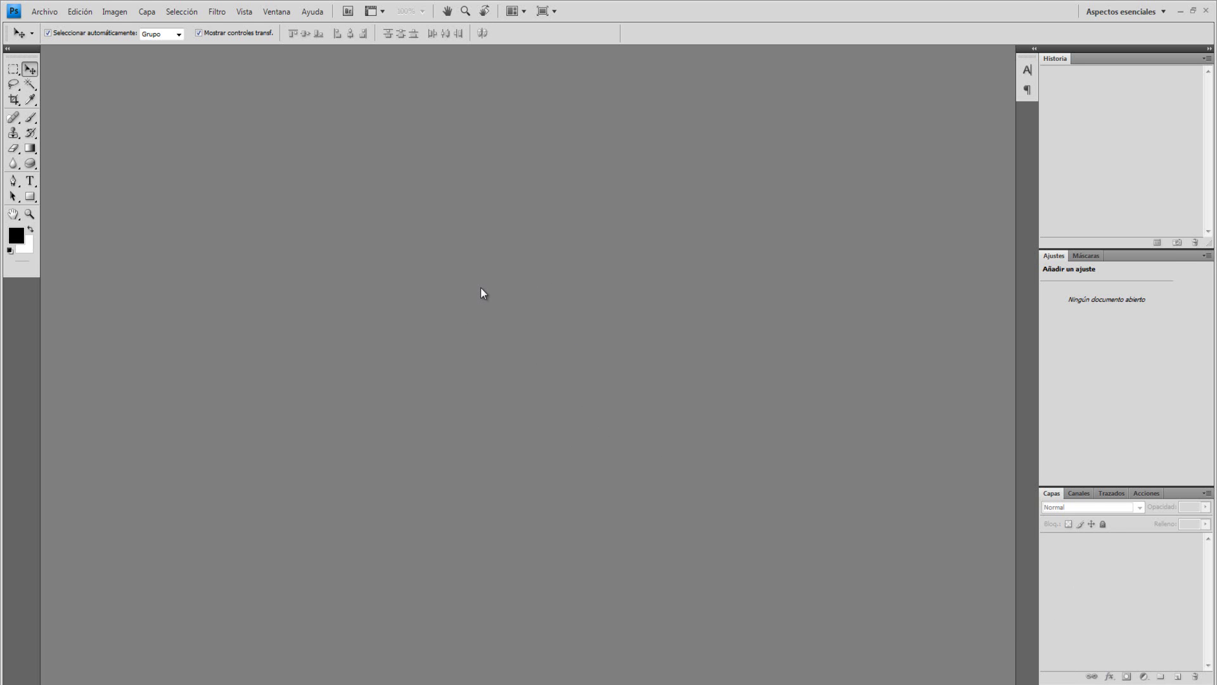
# Step: Create a new 1280 × 720 px document named 'Texto 3D'
pyautogui.hotkey('ctrl', 'n')
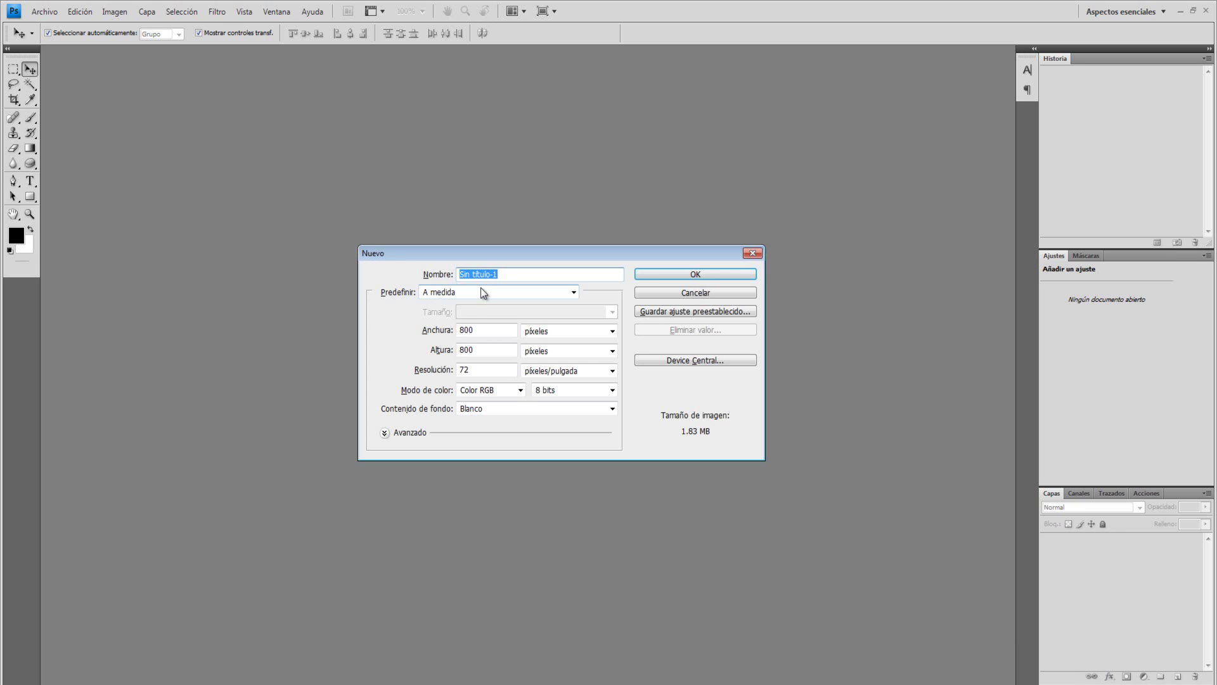
pyautogui.click(495, 330)
pyautogui.write('1')
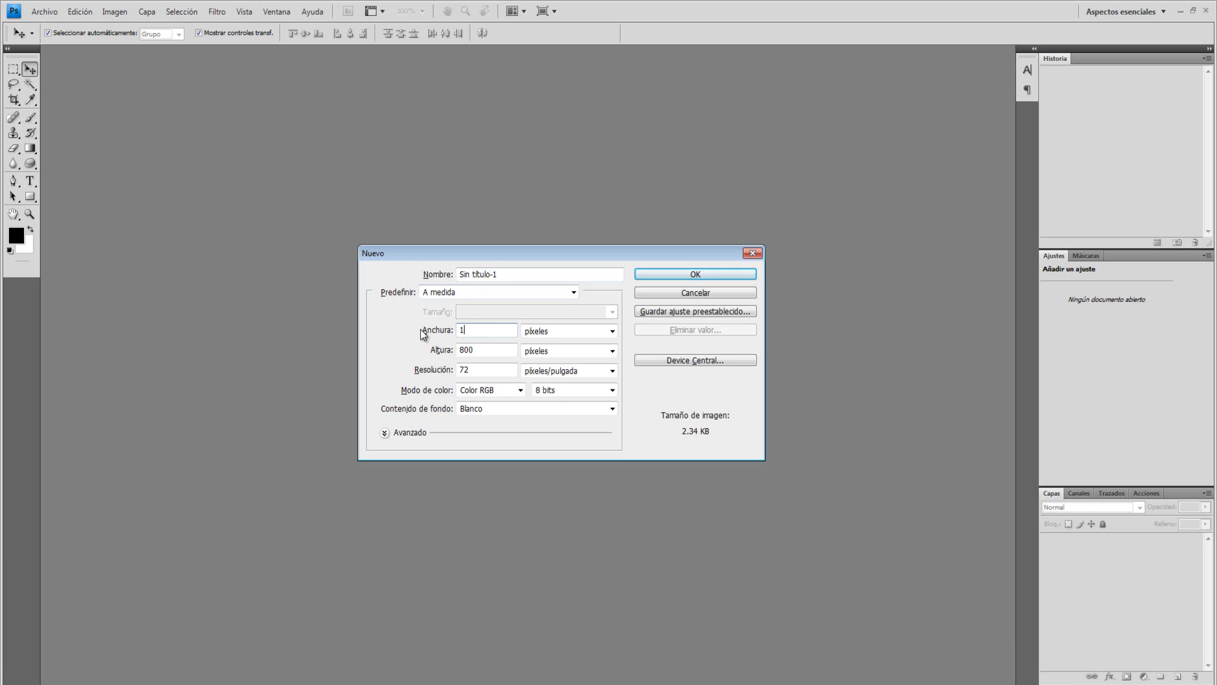
pyautogui.write('280')
pyautogui.press('Tab')
pyautogui.write('720')
pyautogui.click(501, 278)
pyautogui.write('Texto 3D')
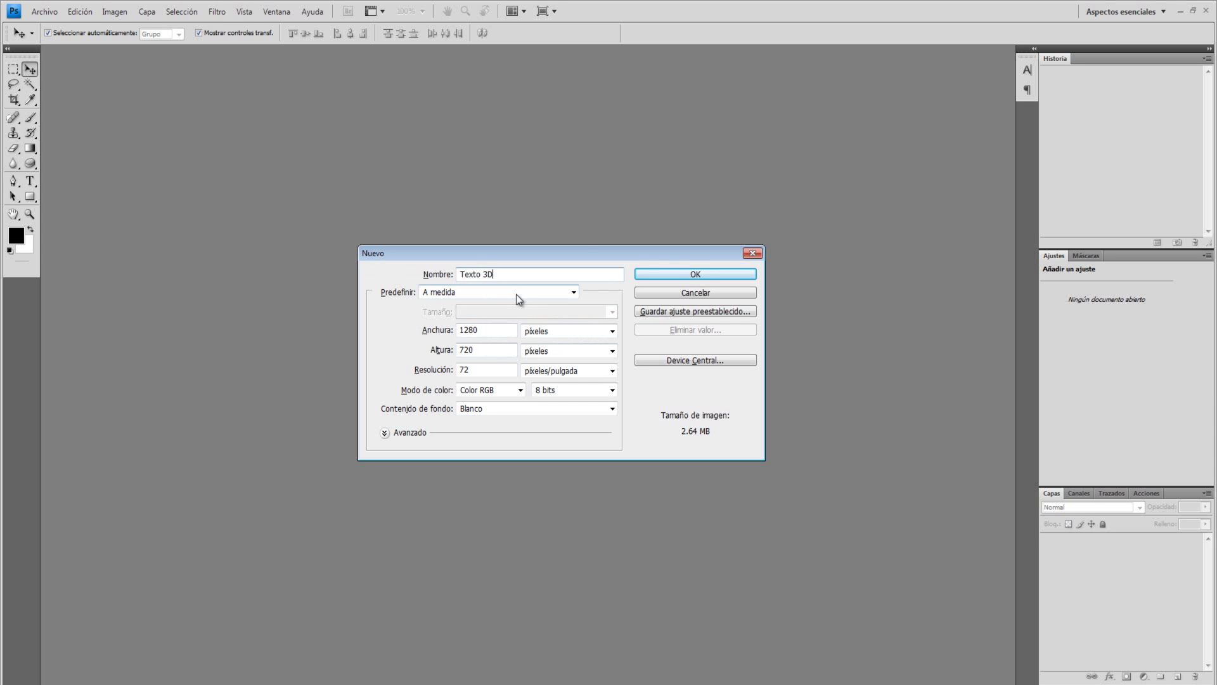
pyautogui.click(674, 274)
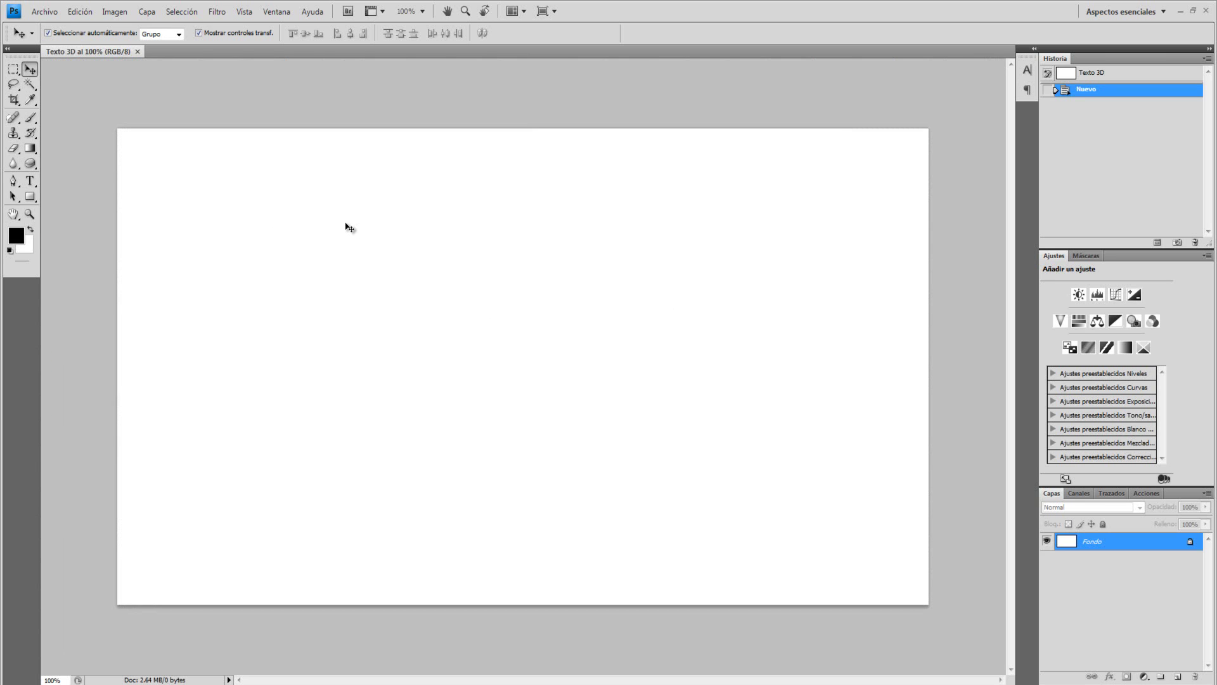
# Step: Drag a vertical and a horizontal guide from the rulers to cross at the canvas centre
pyautogui.rightClick(185, 62)
pyautogui.click(213, 159)
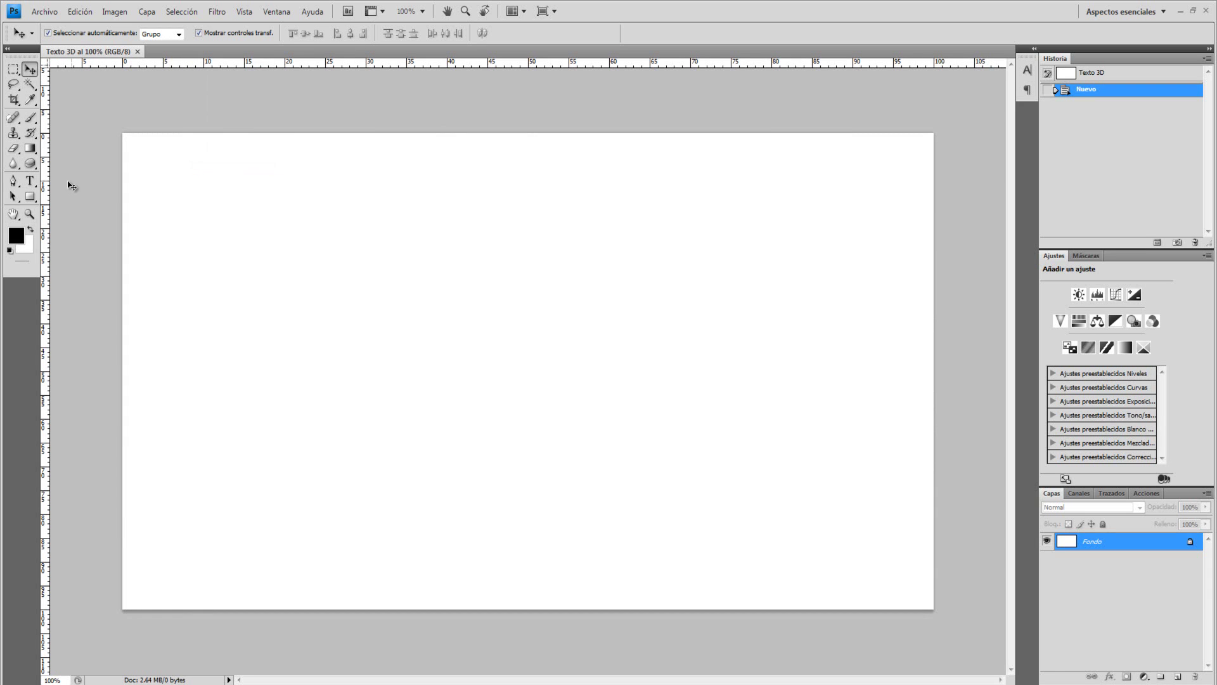
pyautogui.moveTo(45, 189); pyautogui.dragTo(529, 254)
pyautogui.moveTo(496, 63)
pyautogui.mouseDown()
pyautogui.moveTo(487, 241)
pyautogui.moveTo(446, 370)
pyautogui.mouseUp()
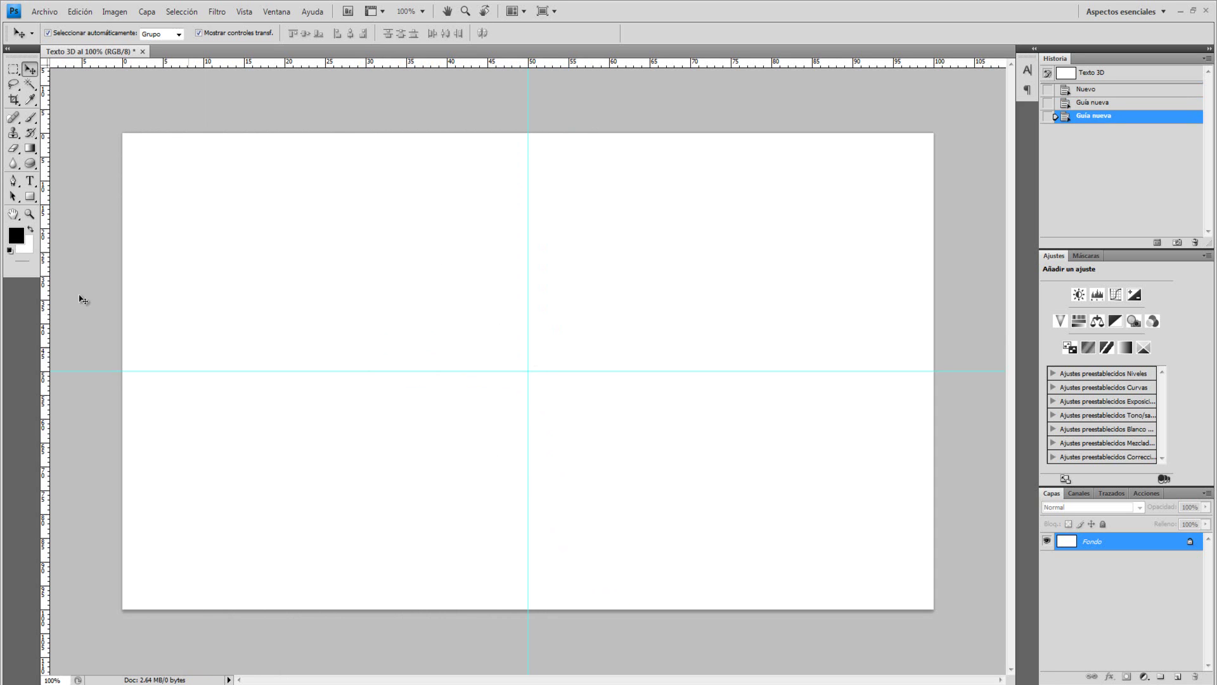
# Step: With the Gradient tool, set the left gradient stop to bright blue 00a8ff
pyautogui.click(30, 148)
pyautogui.click(64, 34)
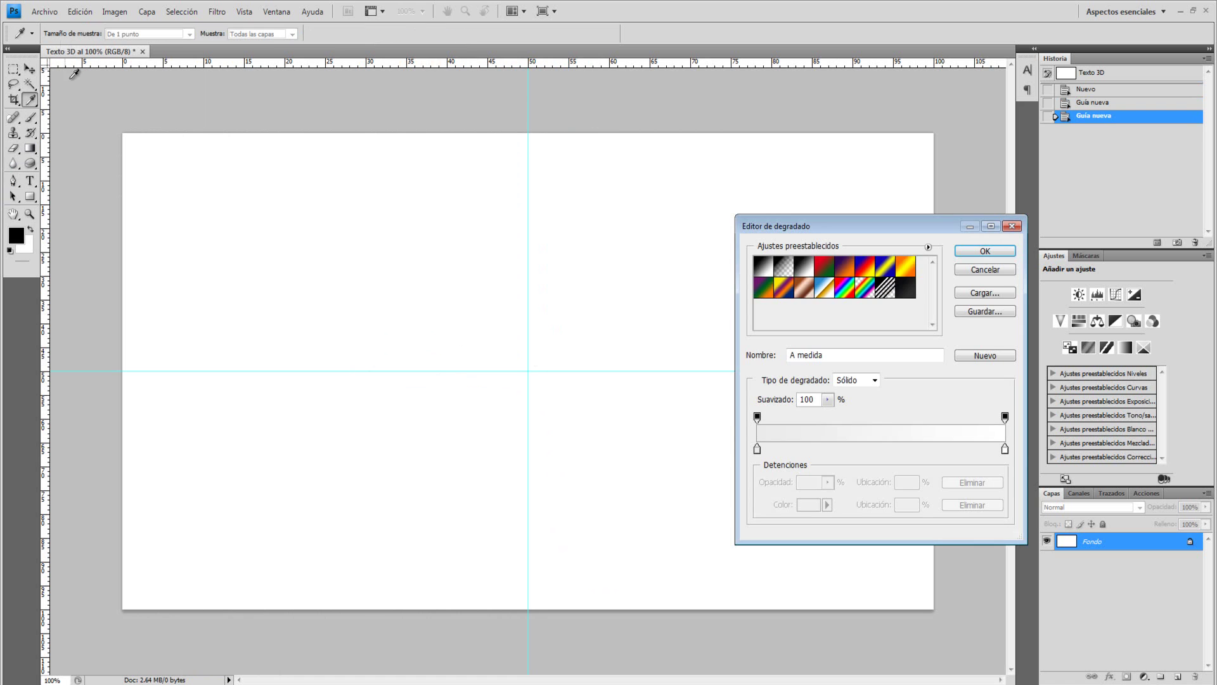
pyautogui.doubleClick(758, 450)
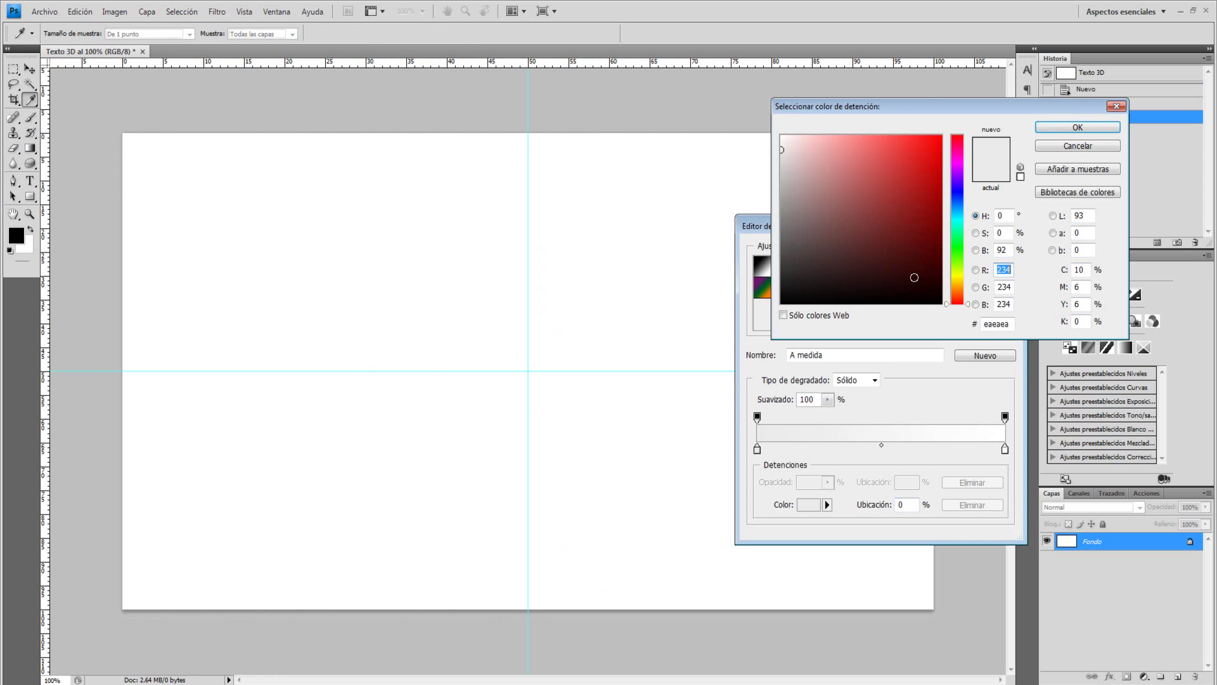
pyautogui.click(958, 211)
pyautogui.moveTo(956, 211); pyautogui.dragTo(963, 123)
pyautogui.click(982, 321)
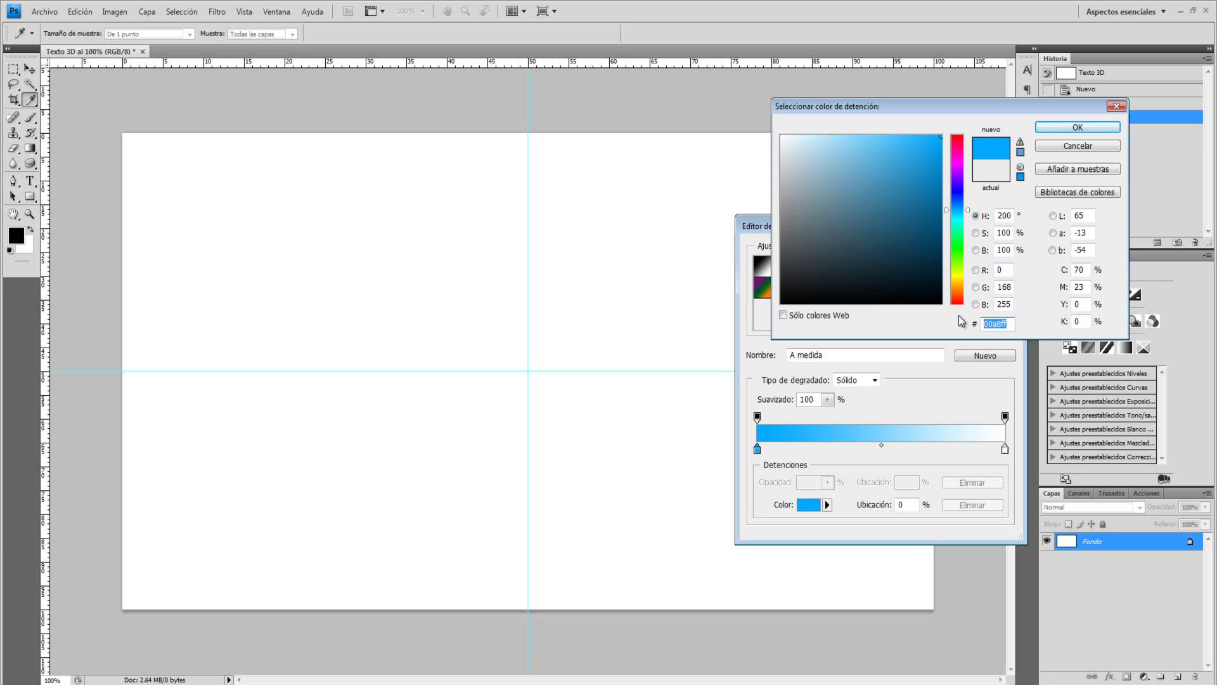
pyautogui.click(1077, 128)
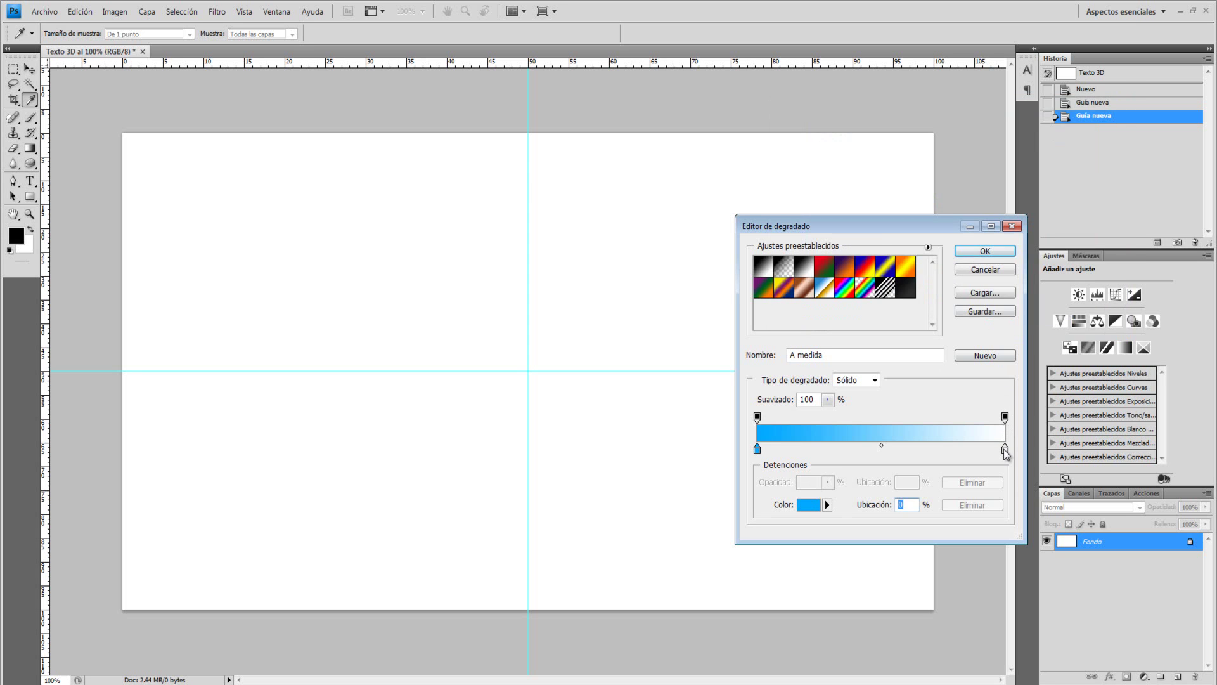
# Step: Set the right gradient stop to a darker blue and confirm the gradient
pyautogui.doubleClick(1006, 449)
pyautogui.click(989, 323)
pyautogui.write('00a8ff')
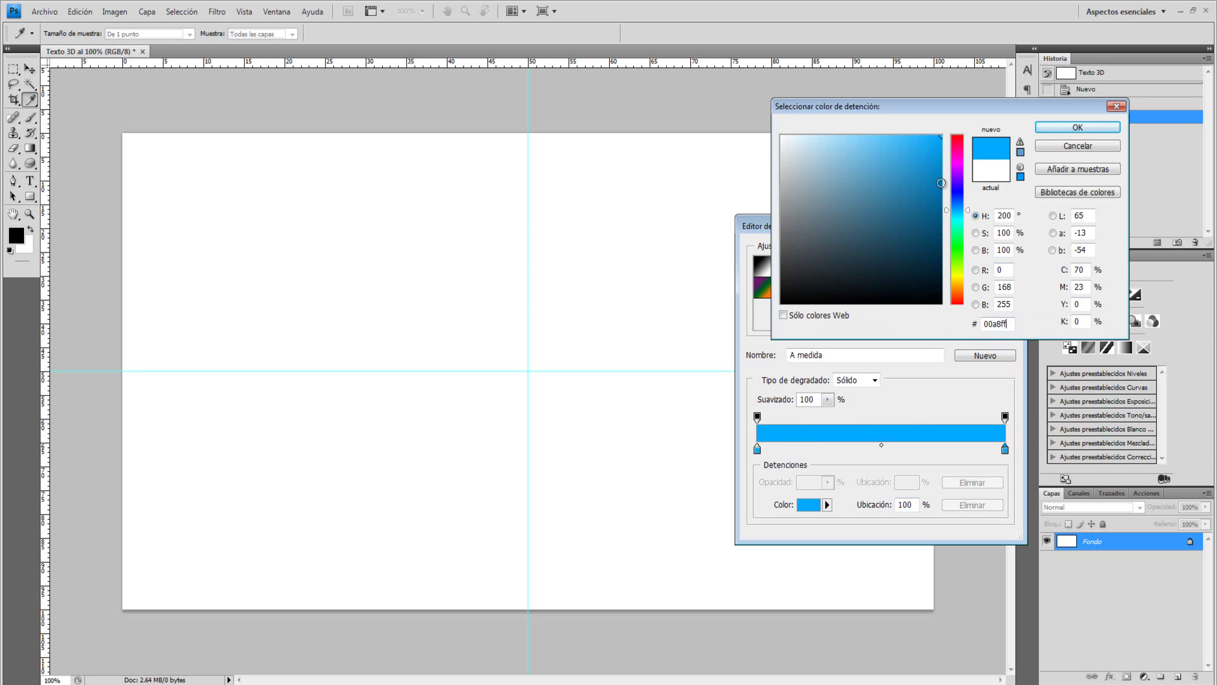
pyautogui.click(941, 179)
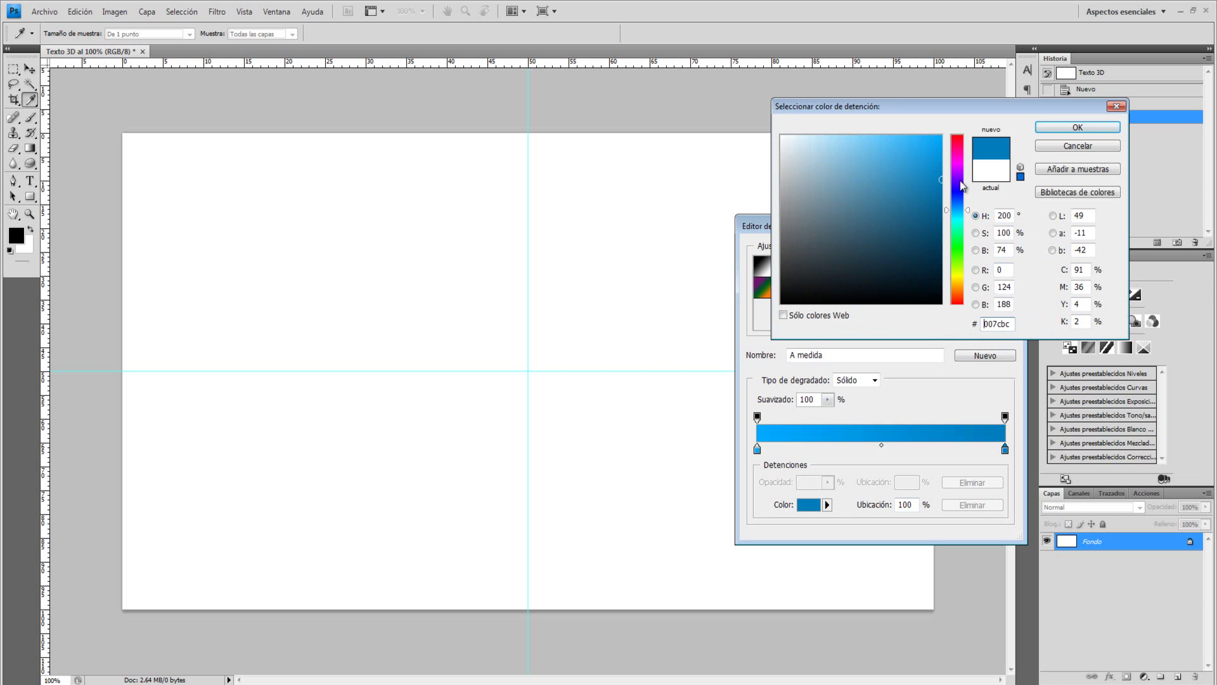
pyautogui.moveTo(941, 182); pyautogui.dragTo(979, 191)
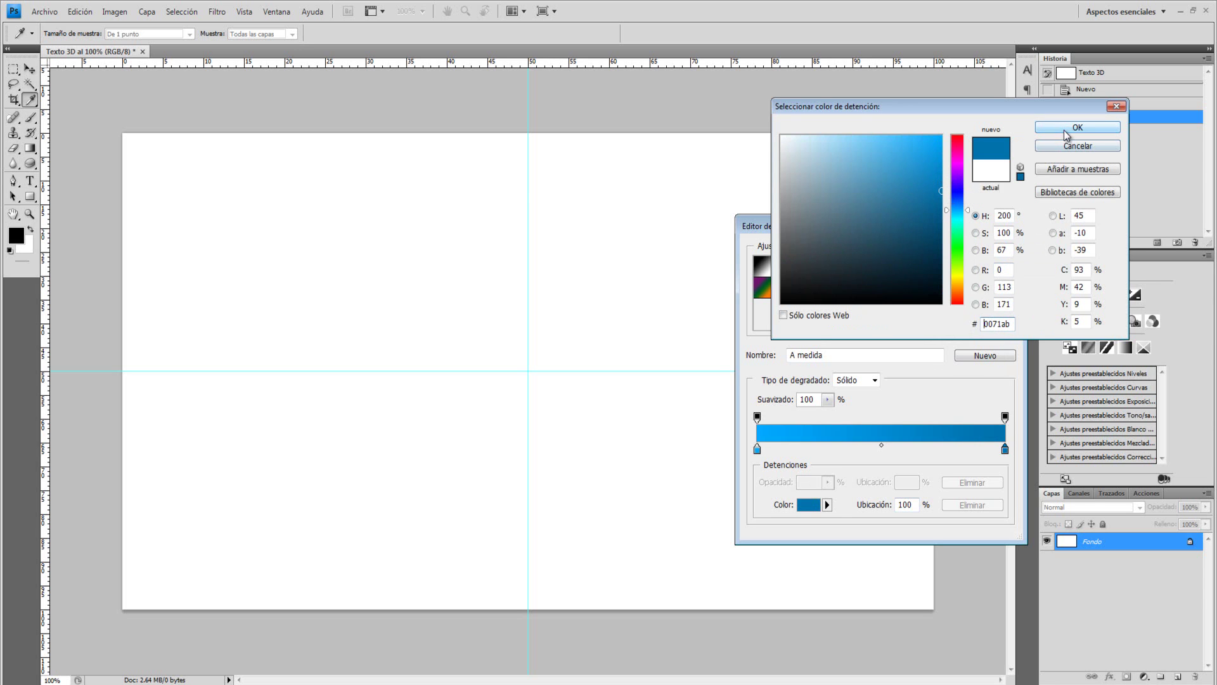
pyautogui.click(1065, 130)
pyautogui.click(985, 251)
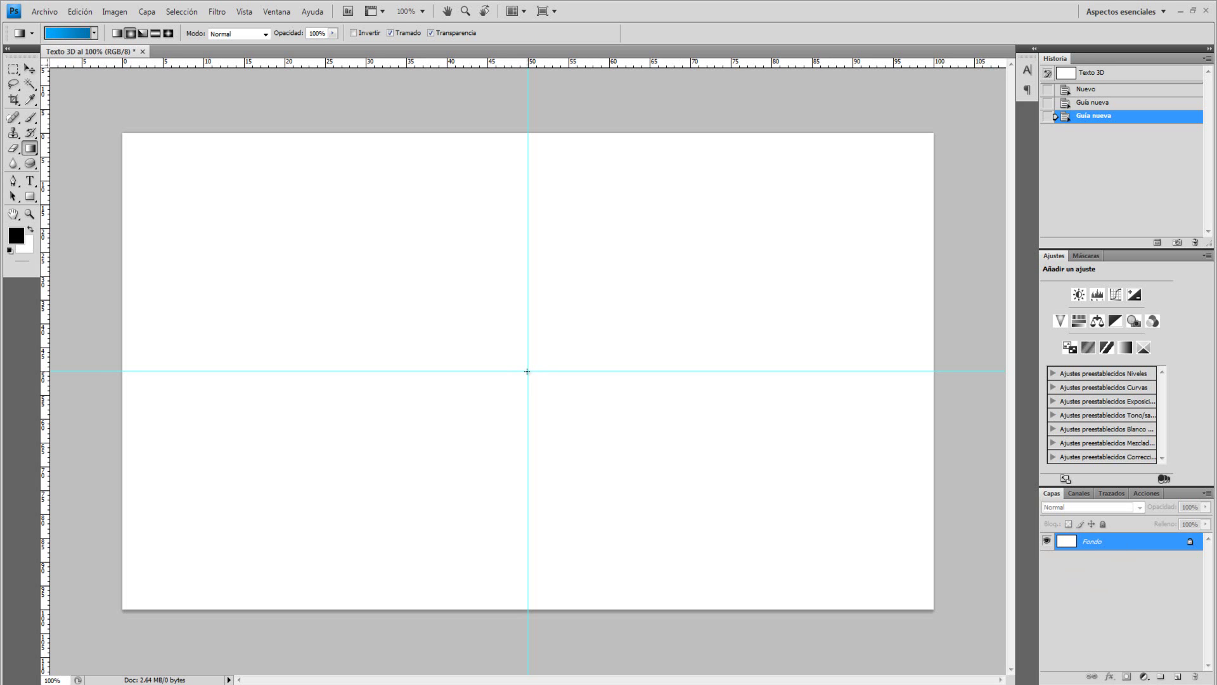
# Step: Drag a radial gradient outward from the canvas centre and hide the guides
pyautogui.moveTo(528, 371); pyautogui.dragTo(115, 342)
pyautogui.press('v')
pyautogui.hotkey('ctrl', 'h')
# Step: Start a white text layer and type 'phototutoriales' on the canvas
pyautogui.press('t')
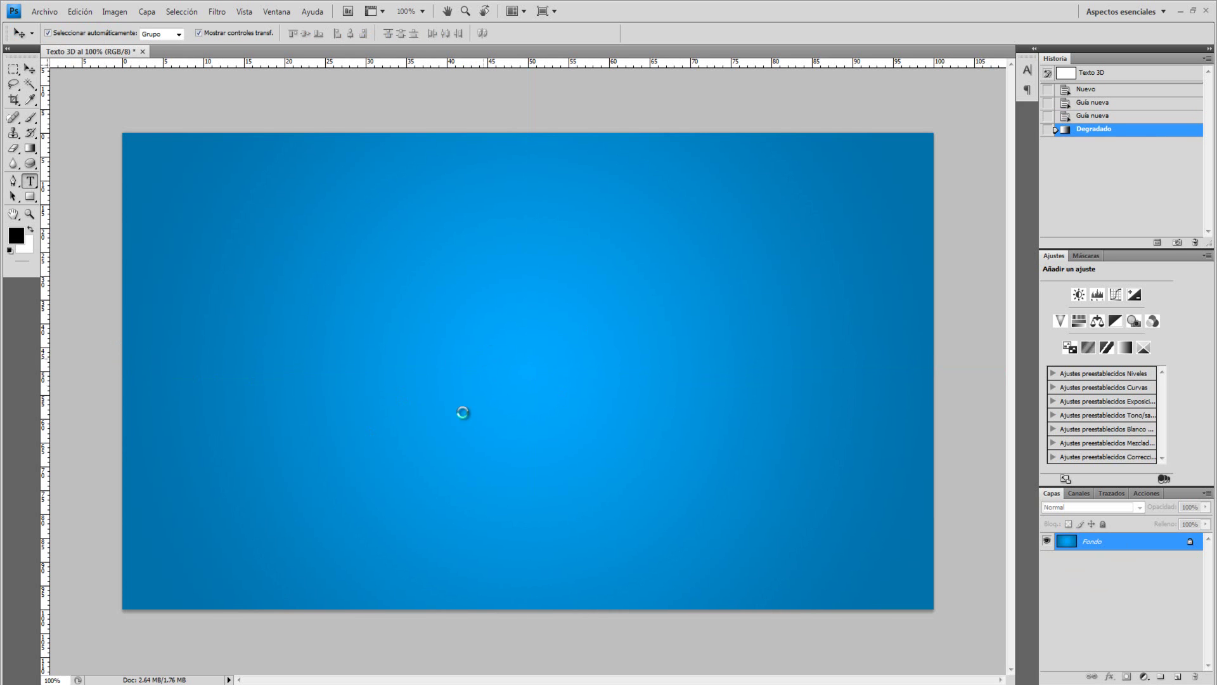
pyautogui.click(391, 376)
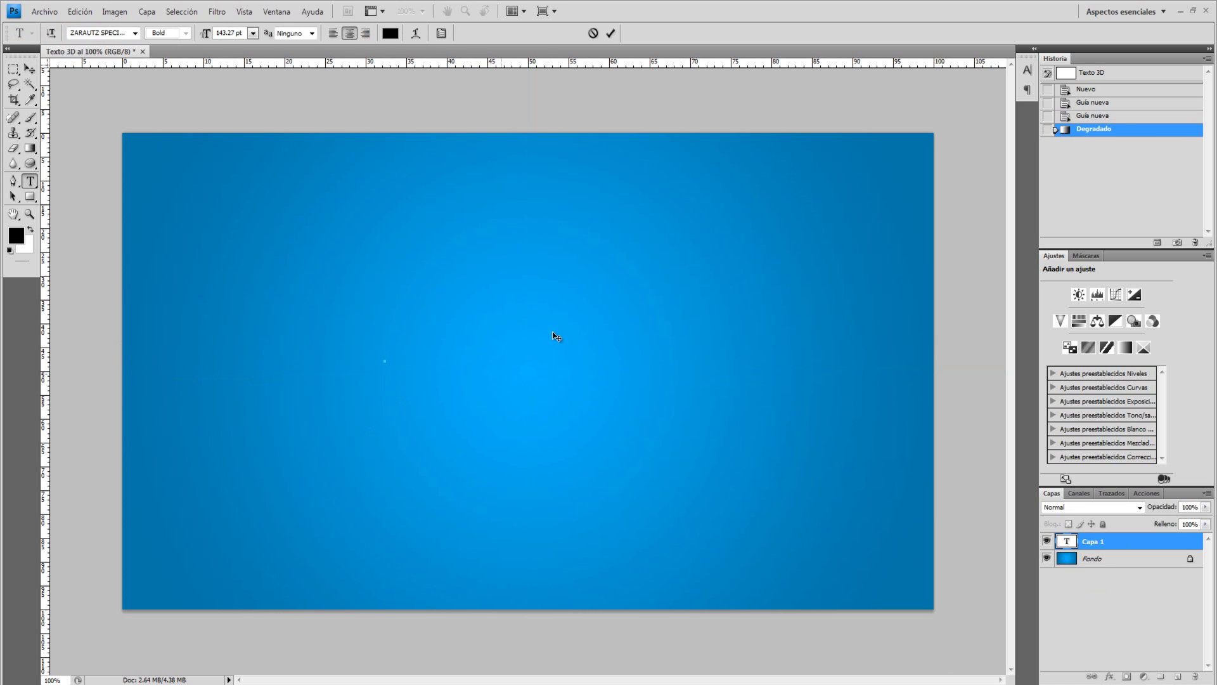
pyautogui.click(390, 33)
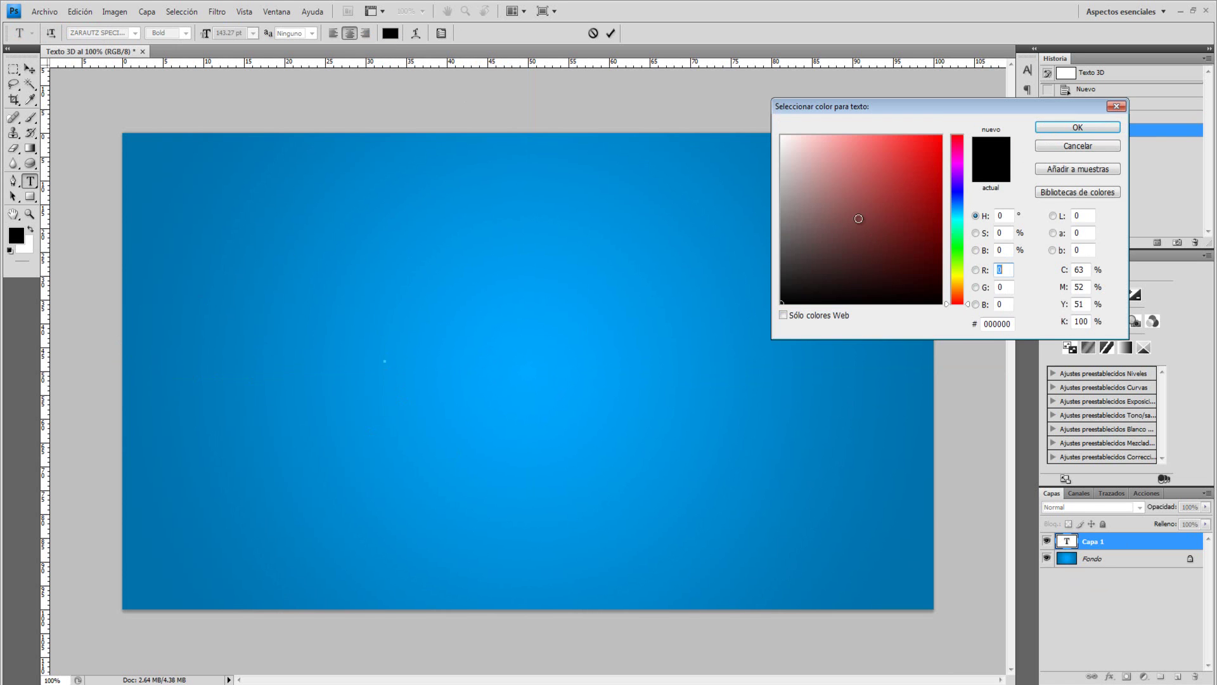
pyautogui.click(781, 136)
pyautogui.click(1071, 127)
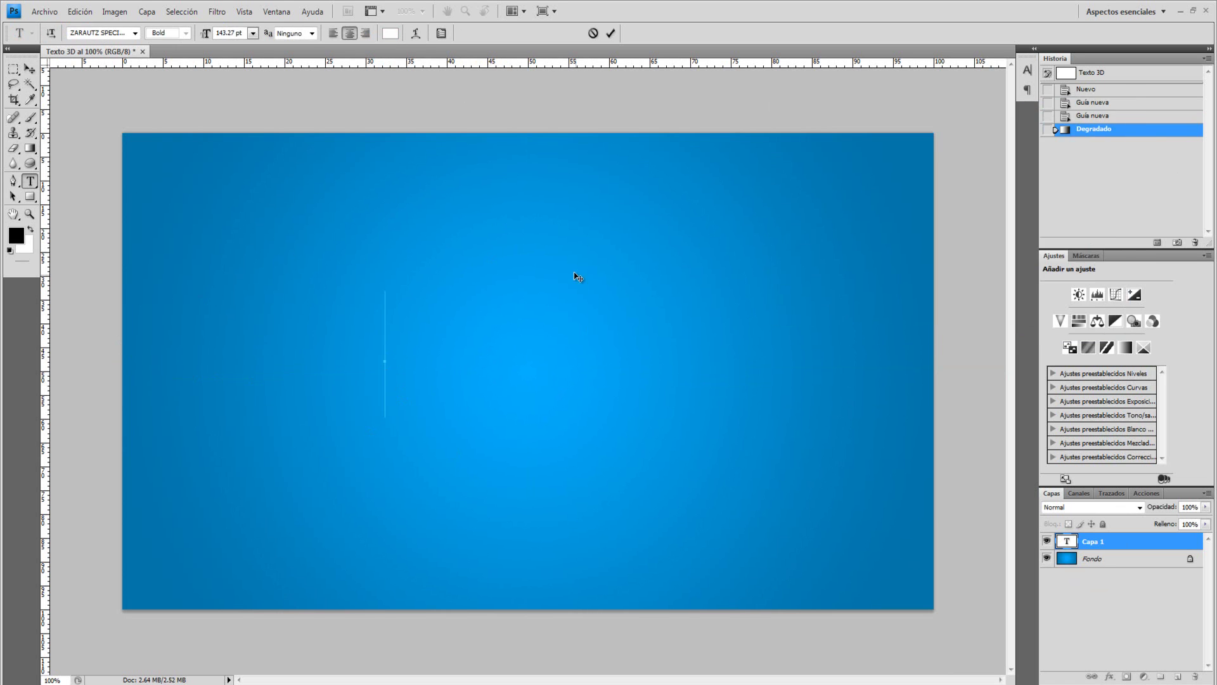
pyautogui.write('phot')
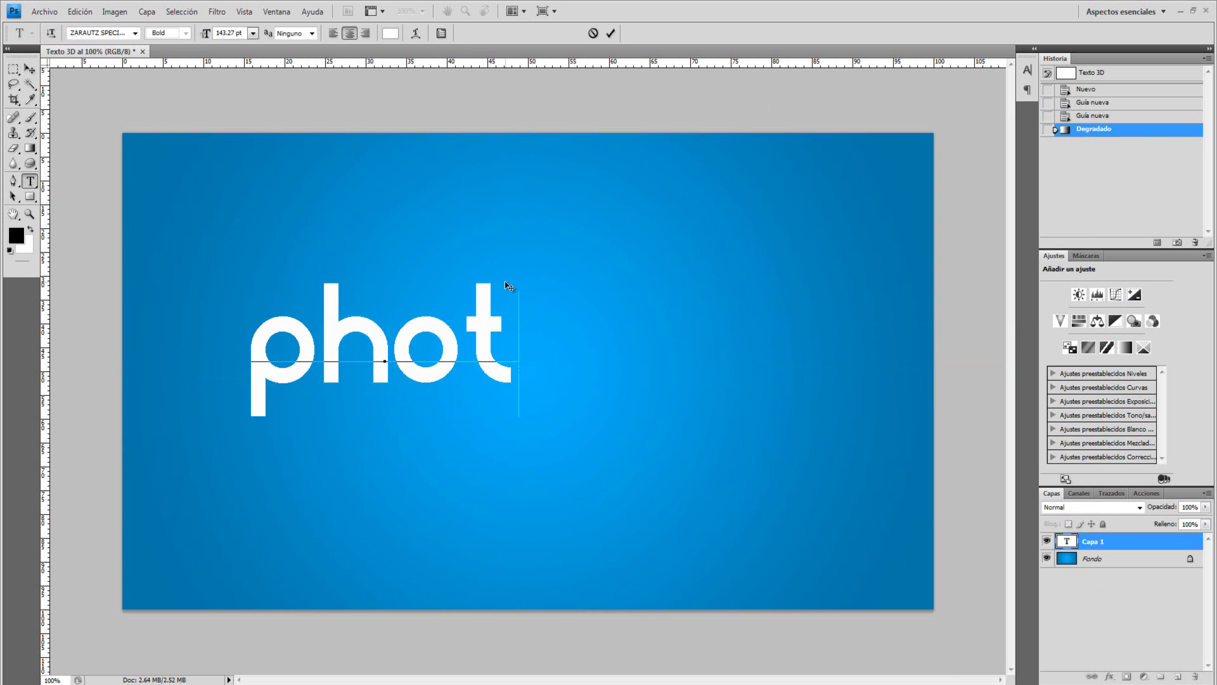
pyautogui.write('otutoriales')
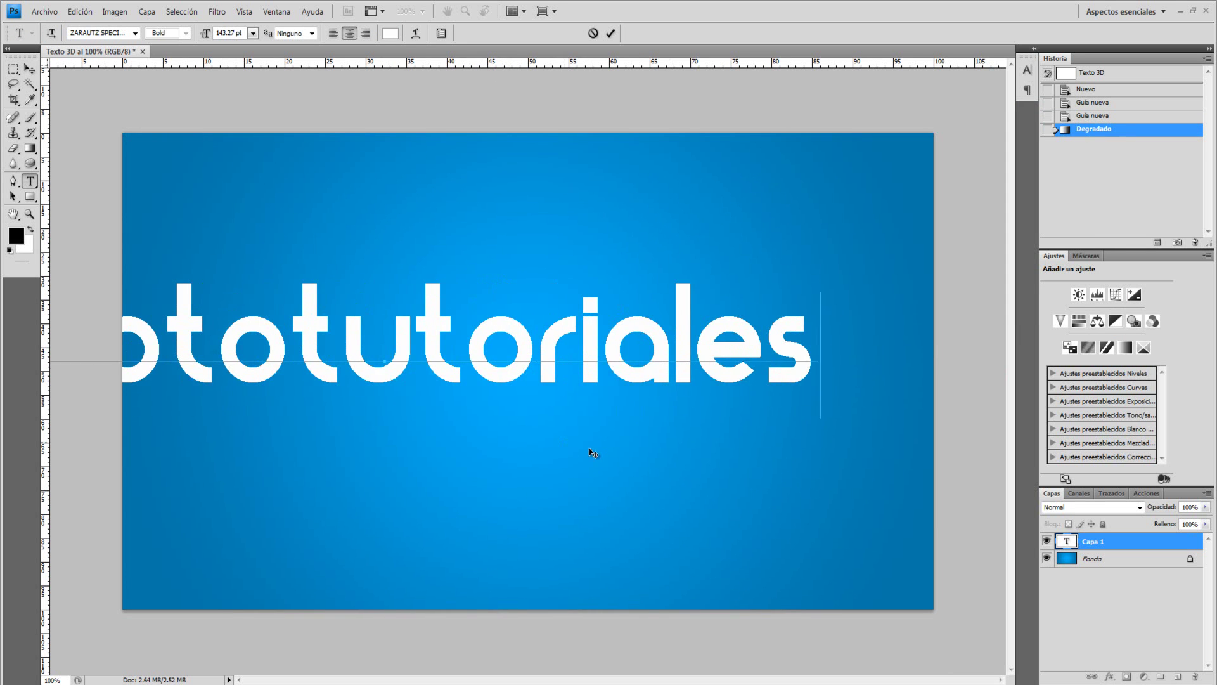
pyautogui.moveTo(590, 449); pyautogui.dragTo(670, 450)
# Step: Set the text to 114.27 pt Impact, centre it, and retype it in capitals
pyautogui.moveTo(867, 374)
pyautogui.mouseDown()
pyautogui.moveTo(245, 484)
pyautogui.moveTo(301, 489)
pyautogui.mouseUp()
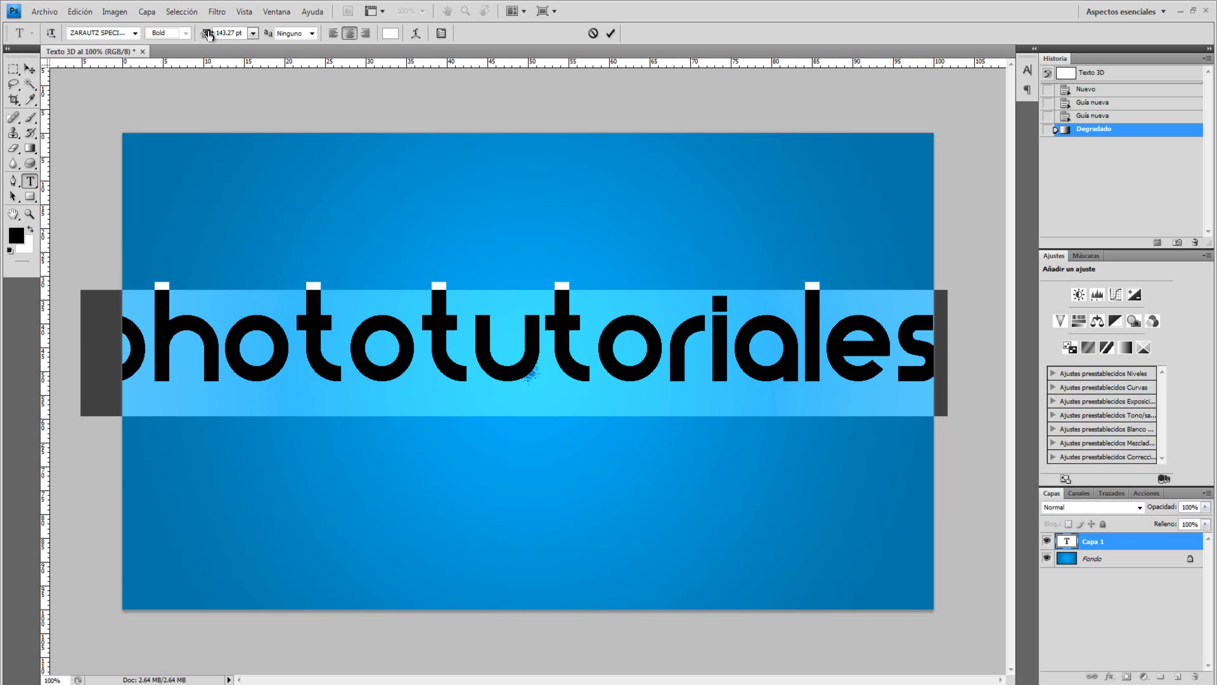
pyautogui.moveTo(209, 36); pyautogui.dragTo(192, 43)
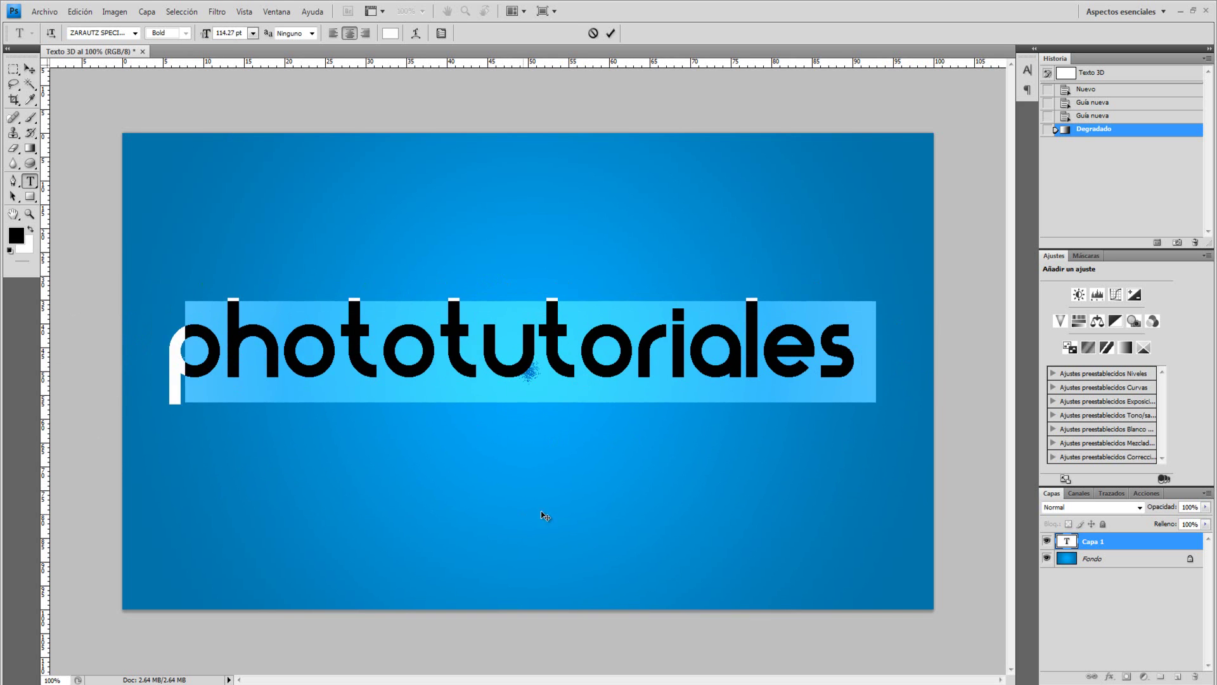
pyautogui.moveTo(523, 518); pyautogui.dragTo(553, 516)
pyautogui.moveTo(521, 444); pyautogui.dragTo(512, 452)
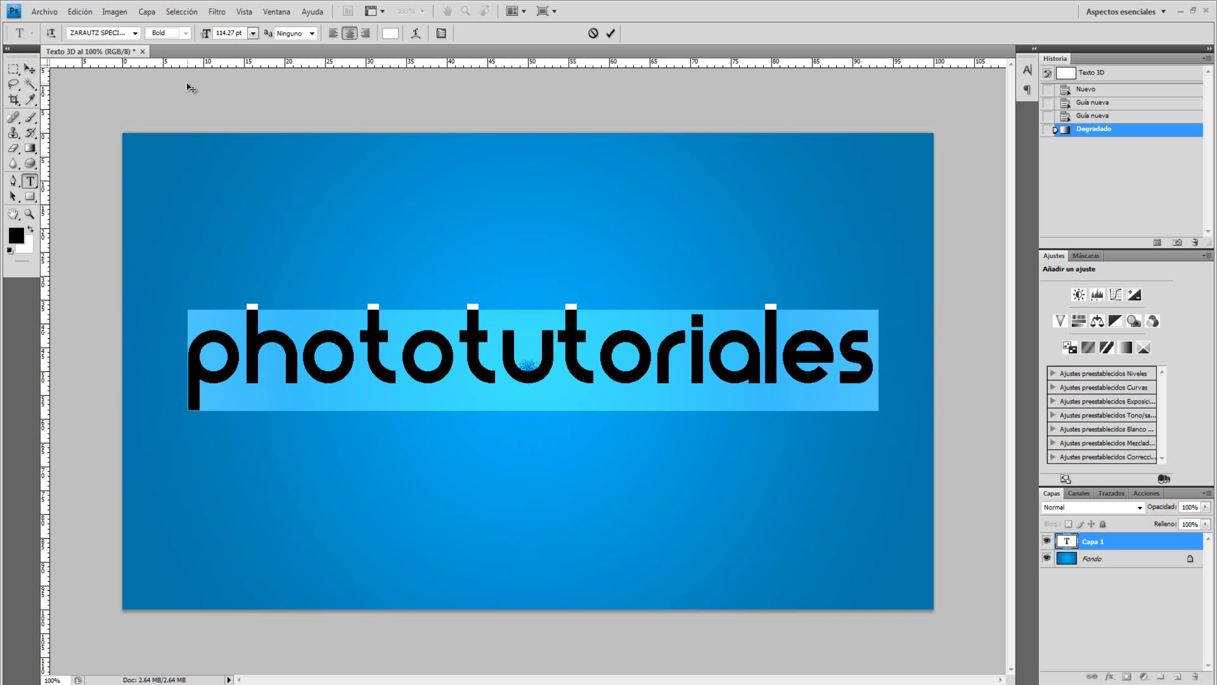
pyautogui.click(135, 33)
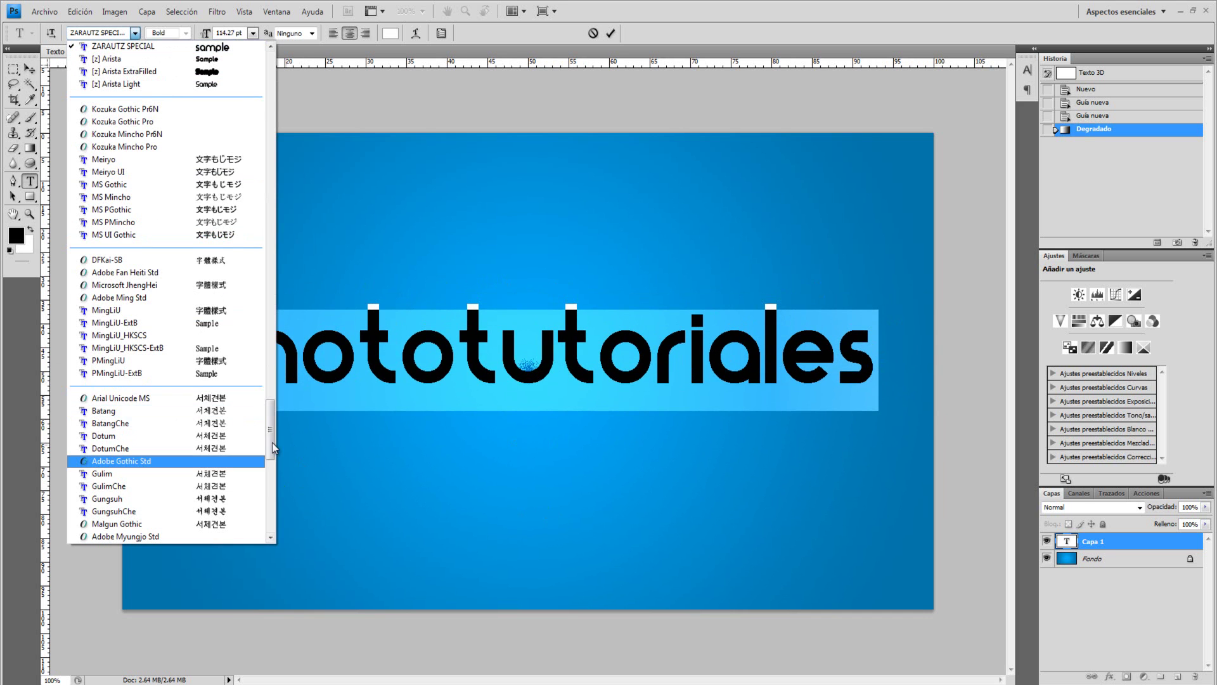
pyautogui.moveTo(272, 448); pyautogui.dragTo(270, 294)
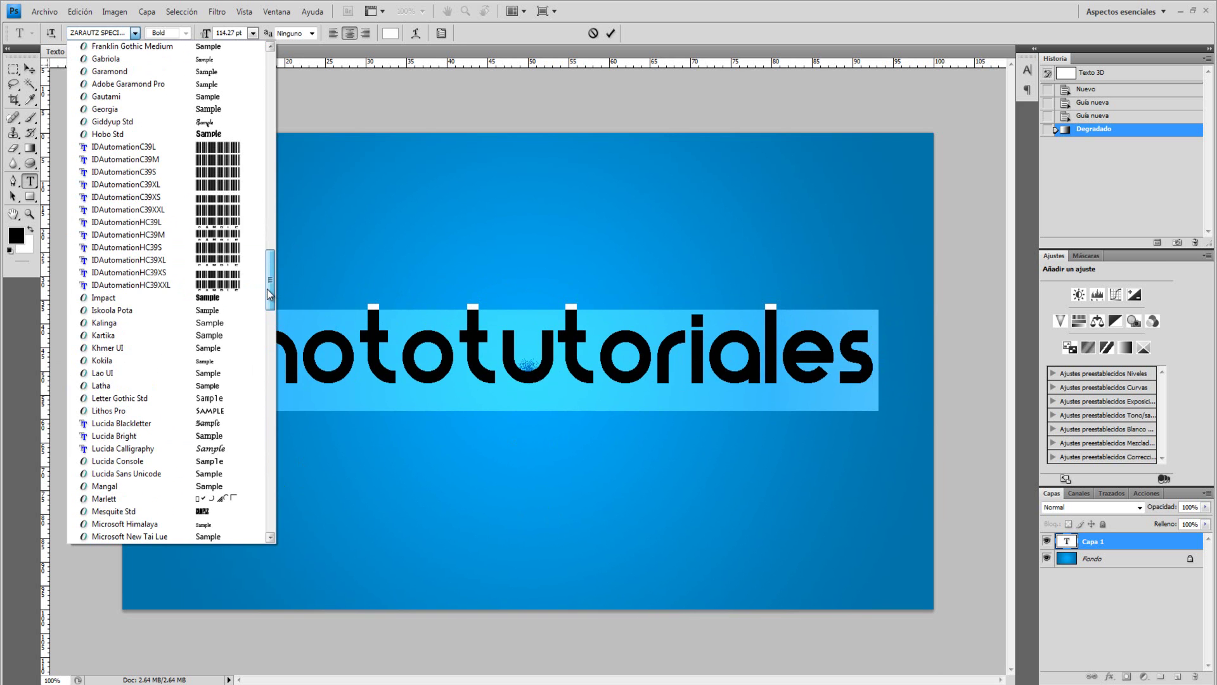
pyautogui.click(250, 297)
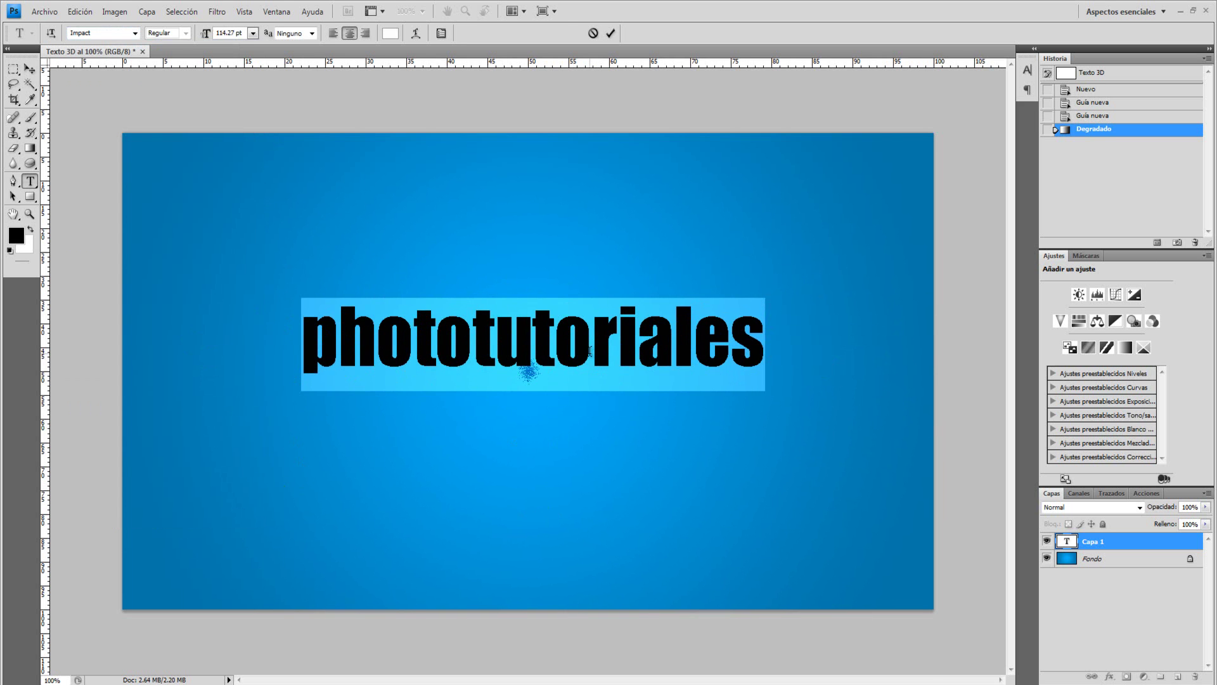
pyautogui.write('PHOTOTUTORI')
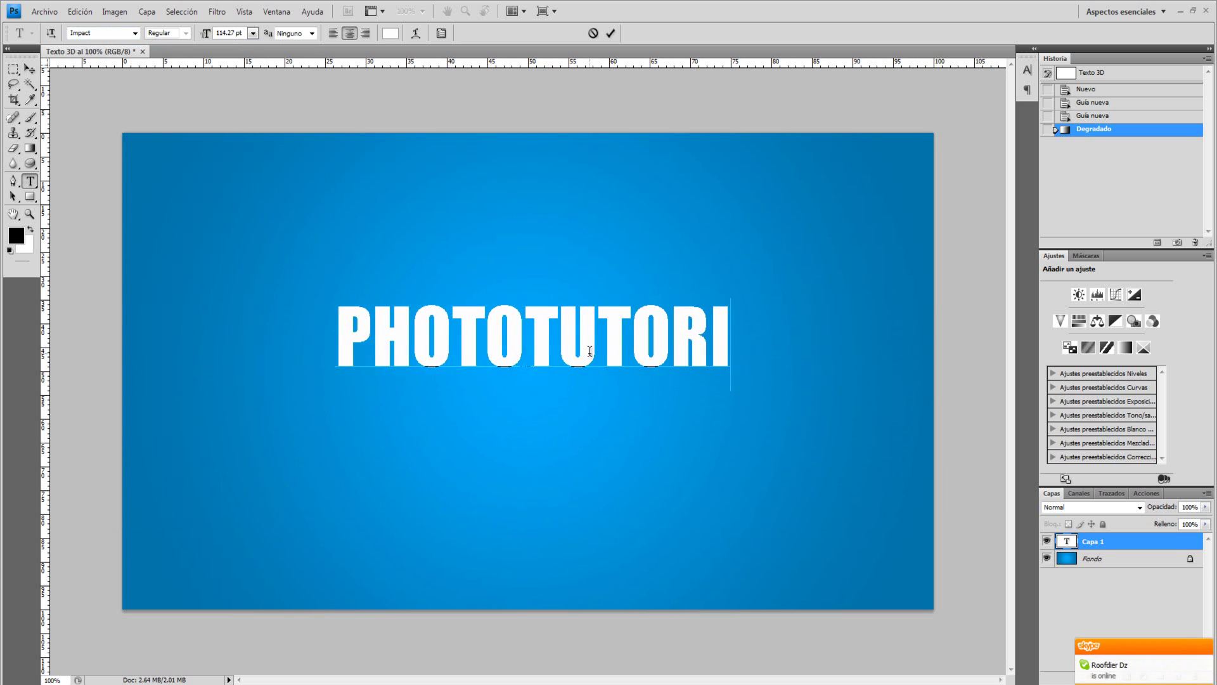
pyautogui.write('AELS')
pyautogui.press('BackSpace')
pyautogui.press('BackSpace')
pyautogui.press('BackSpace')
# Step: Finish the word as PHOTOTUTORIALES, commit it and nudge it slightly left and down
pyautogui.write('LES')
pyautogui.click(33, 69)
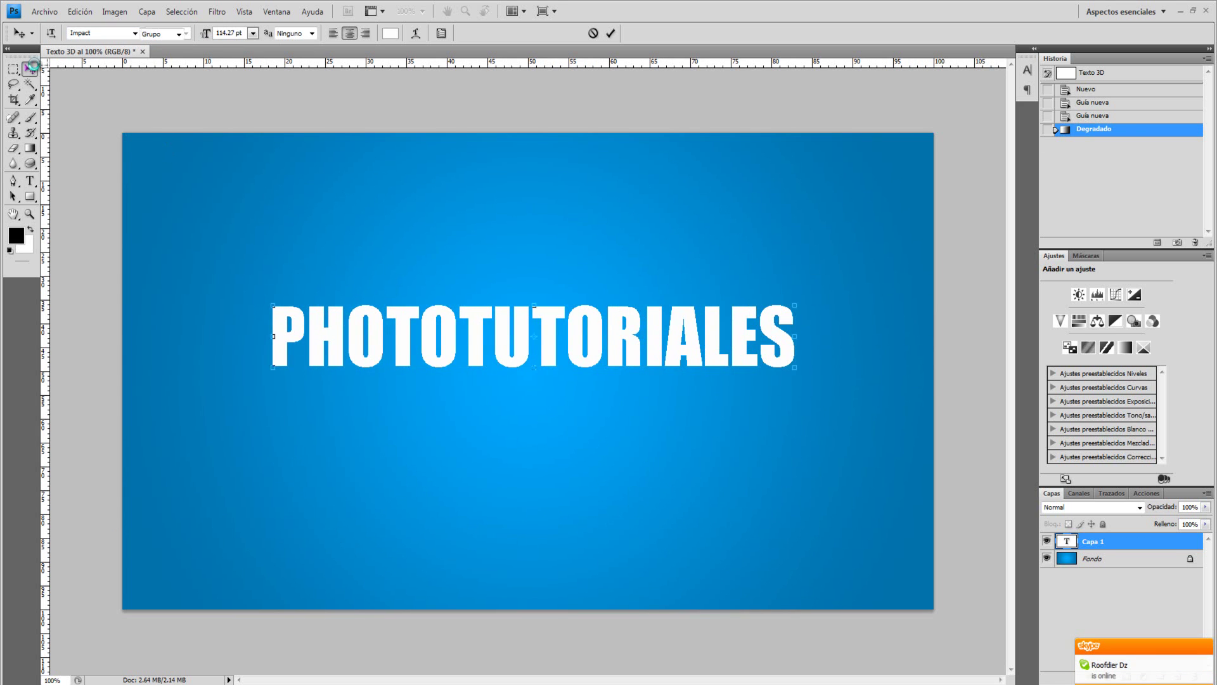
pyautogui.moveTo(671, 344); pyautogui.dragTo(664, 352)
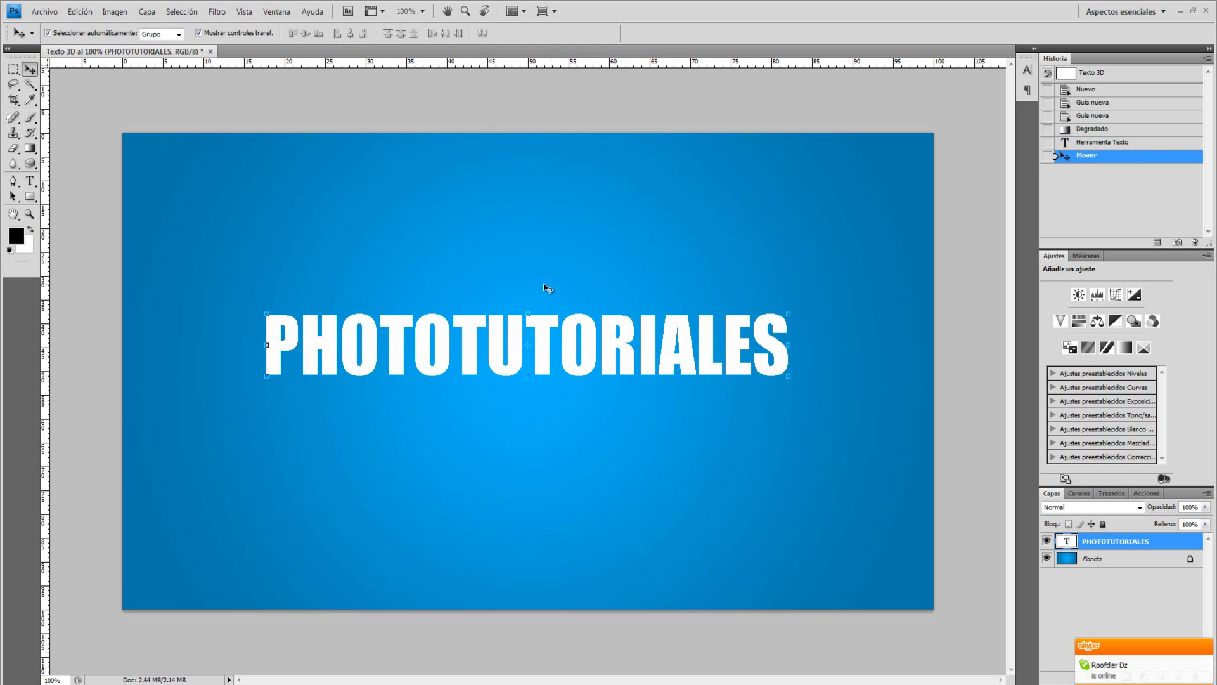
pyautogui.hotkey('ctrl', 't')
pyautogui.rightClick(516, 343)
pyautogui.click(684, 362)
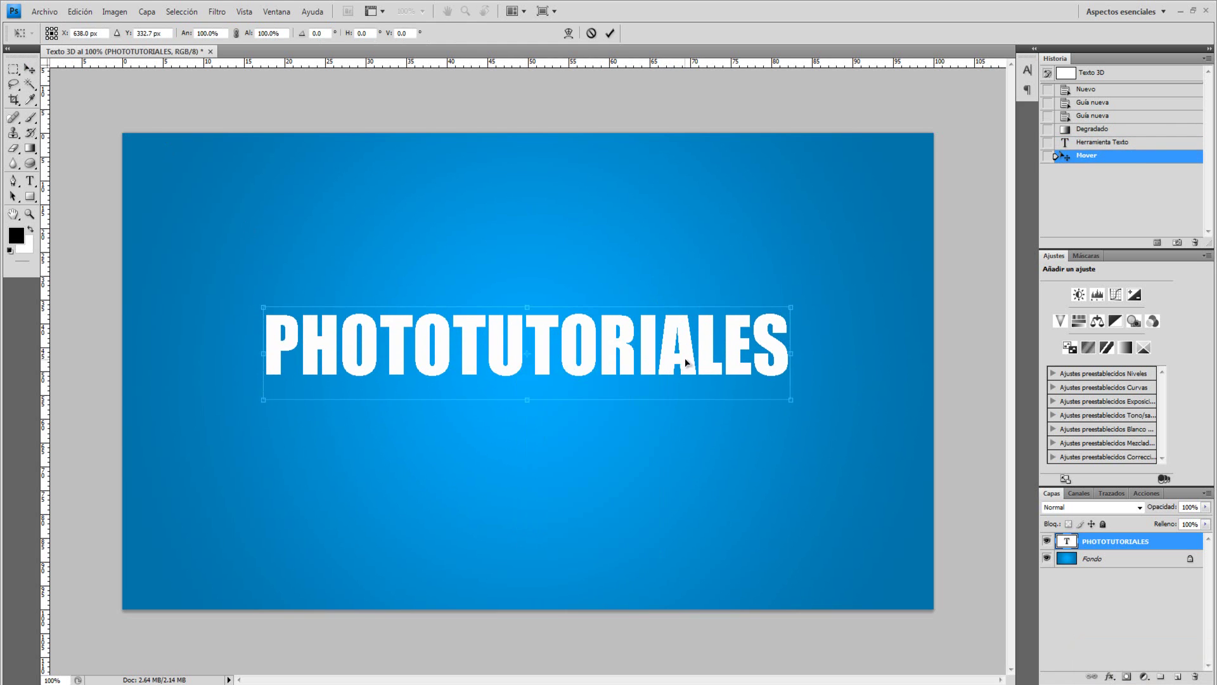
pyautogui.press('Return')
# Step: Rasterize the PHOTOTUTORIALES text layer
pyautogui.rightClick(1156, 543)
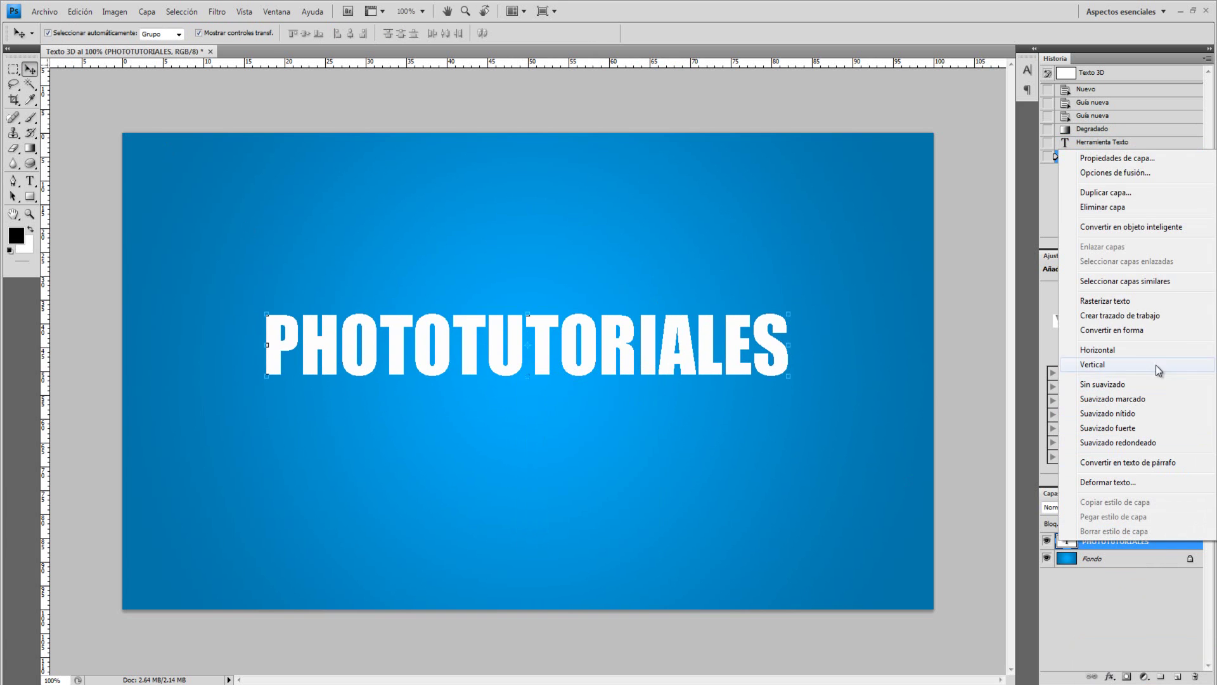
pyautogui.click(1138, 302)
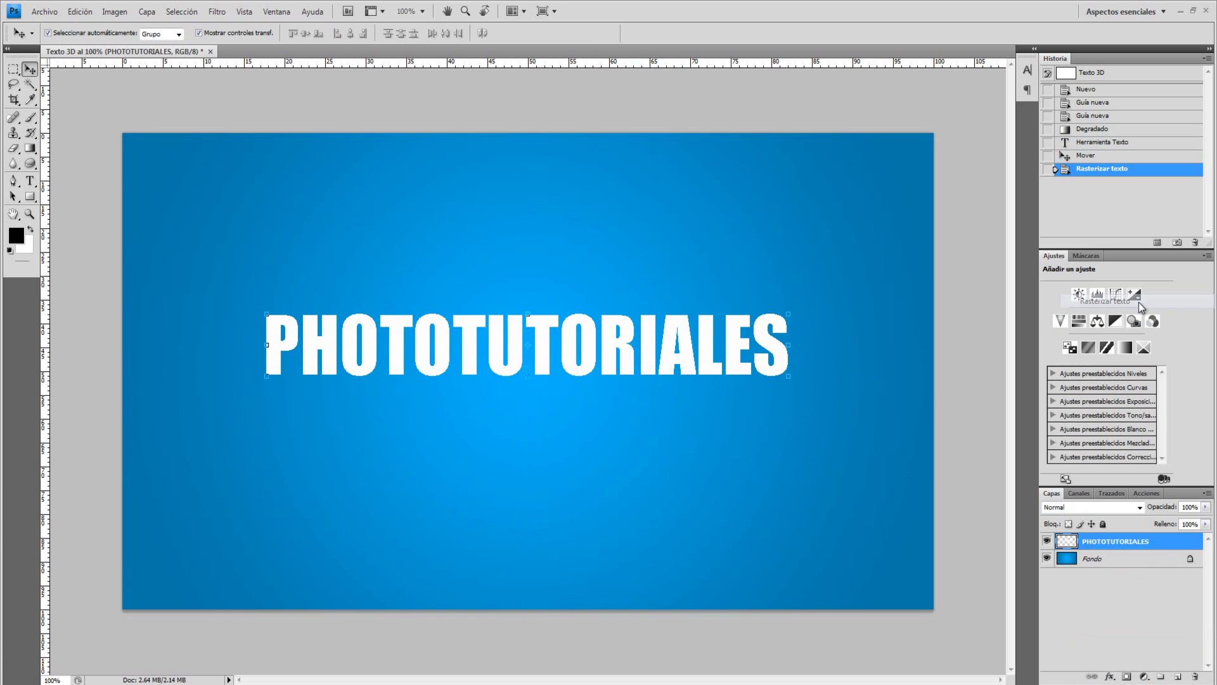
pyautogui.rightClick(616, 330)
# Step: Apply a Perspective transform that narrows the text toward the top
pyautogui.hotkey('ctrl', 't')
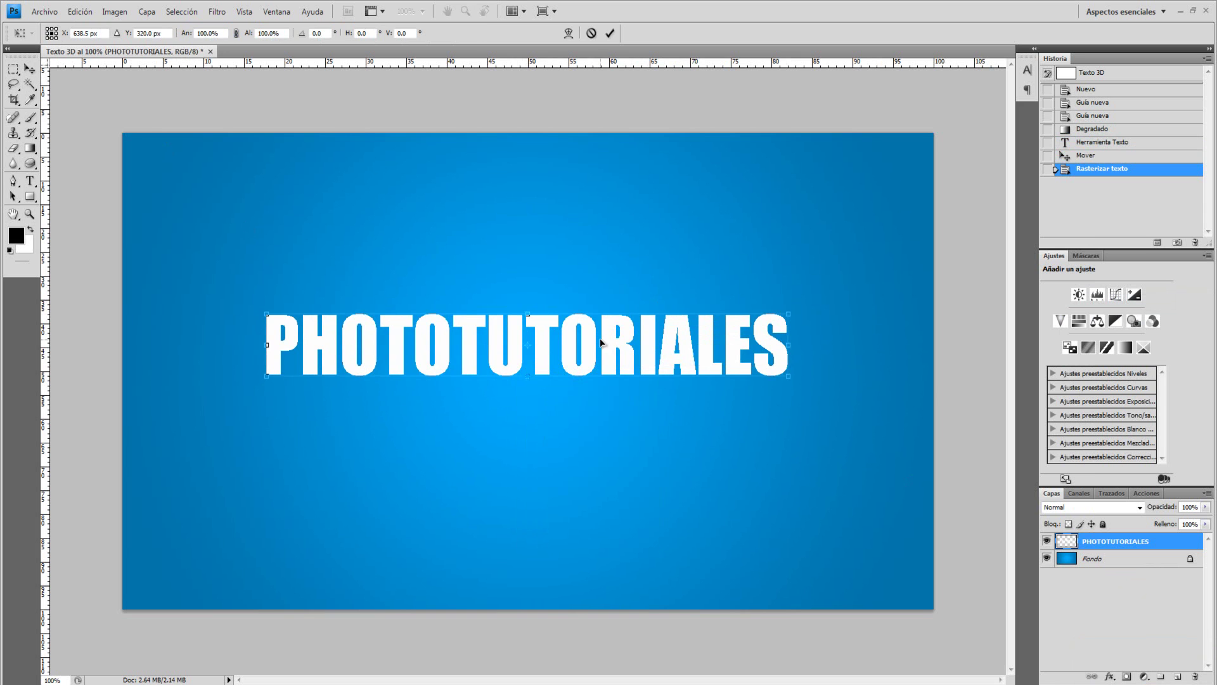
pyautogui.rightClick(600, 343)
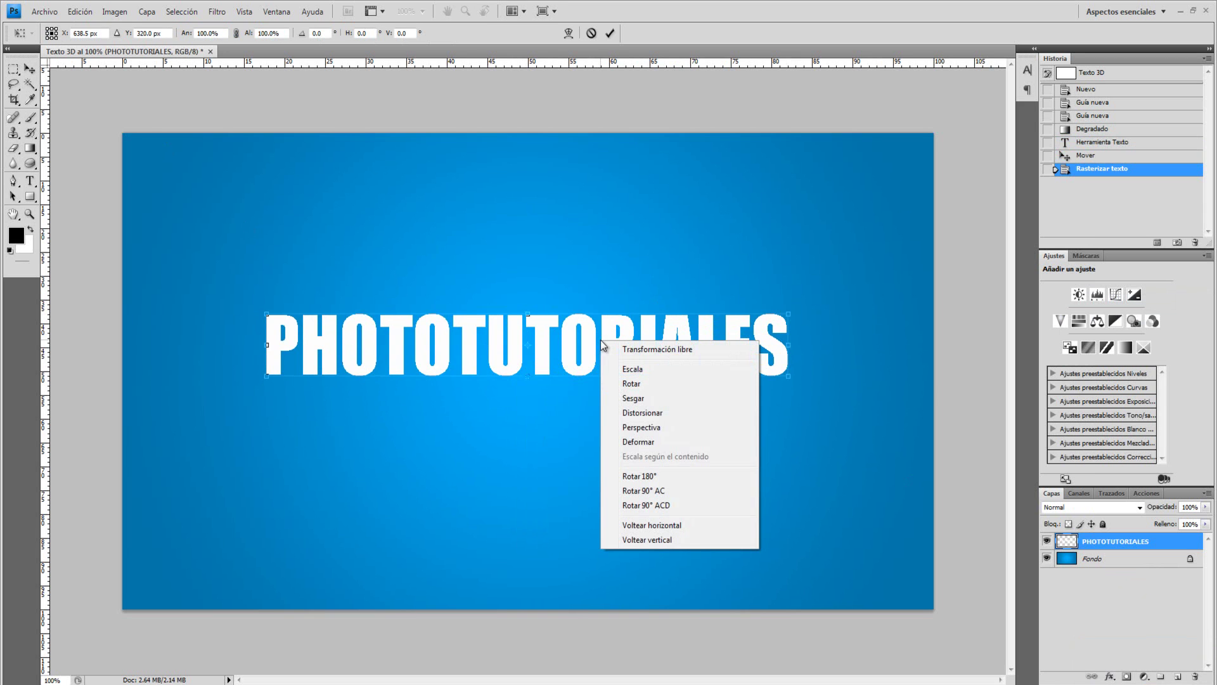
pyautogui.click(686, 435)
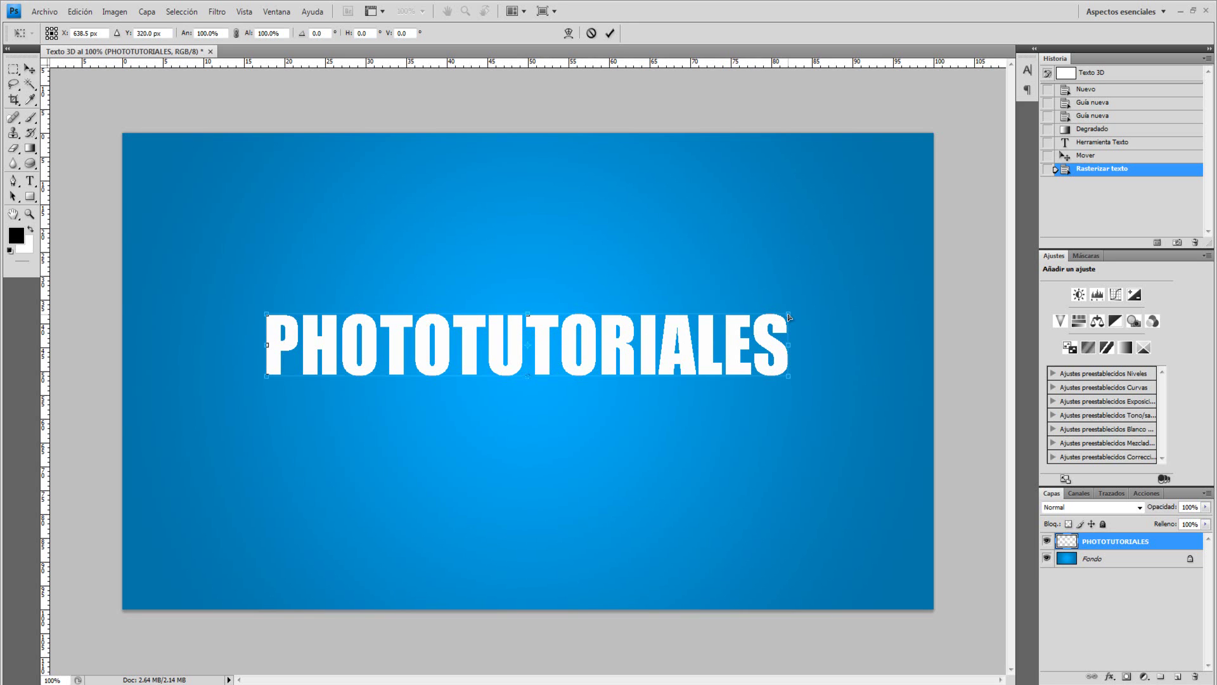
pyautogui.moveTo(789, 317); pyautogui.dragTo(698, 321)
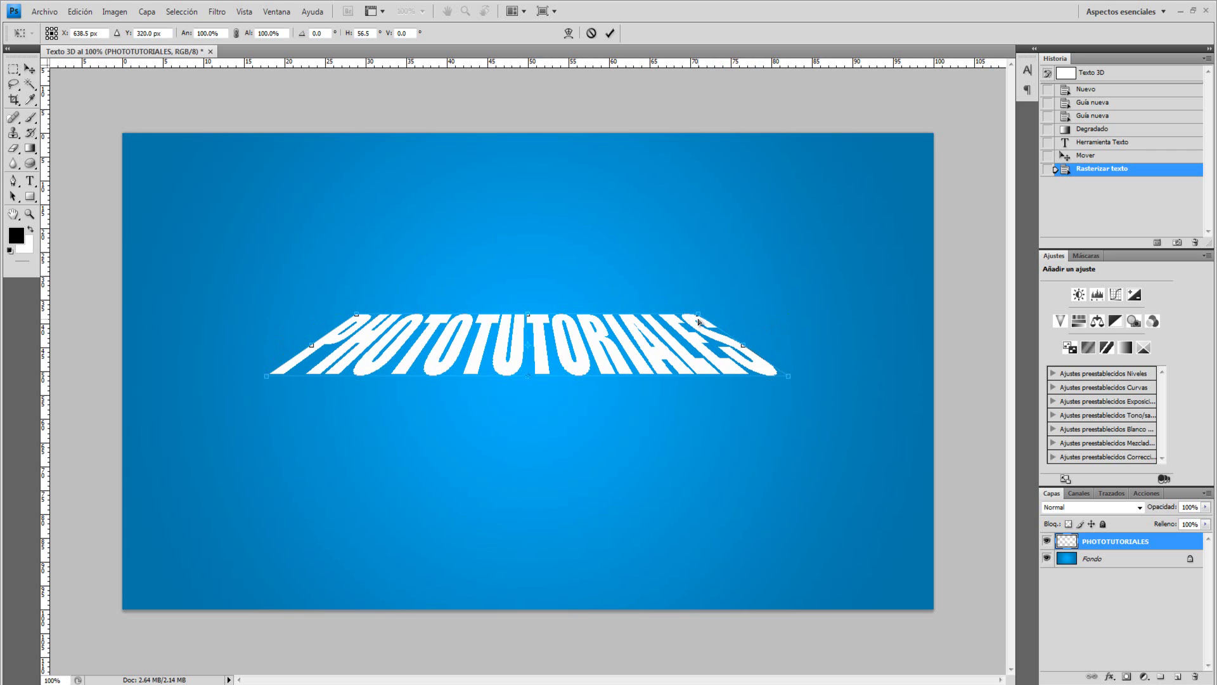
pyautogui.moveTo(698, 321)
pyautogui.mouseDown()
pyautogui.moveTo(725, 322)
pyautogui.moveTo(716, 326)
pyautogui.mouseUp()
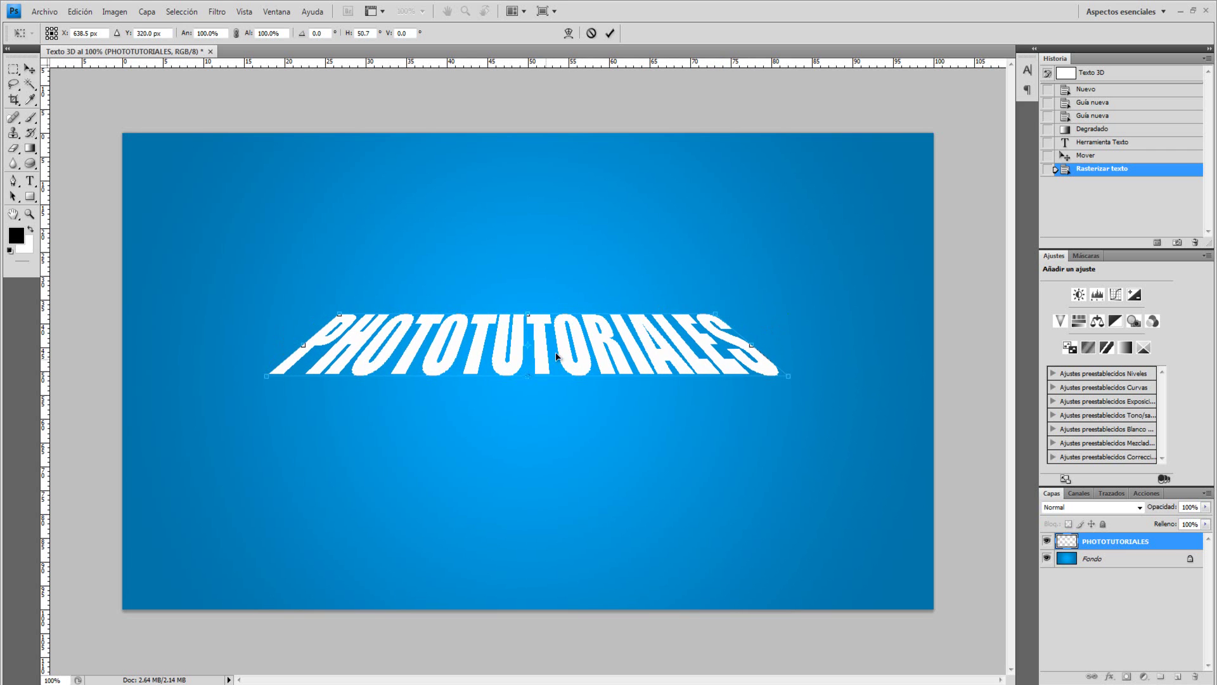
pyautogui.moveTo(718, 319); pyautogui.dragTo(700, 329)
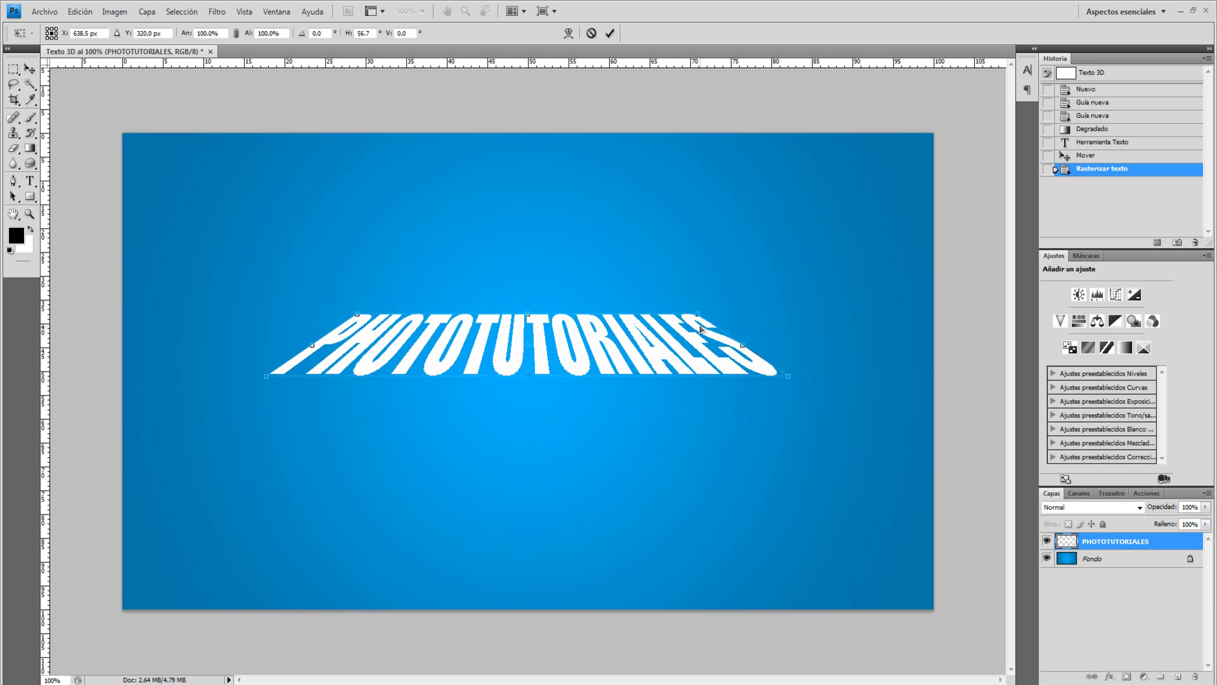
pyautogui.press('Return')
# Step: Move the text slightly lower and left, then hide the rulers and guides
pyautogui.hotkey('ctrl', ';')
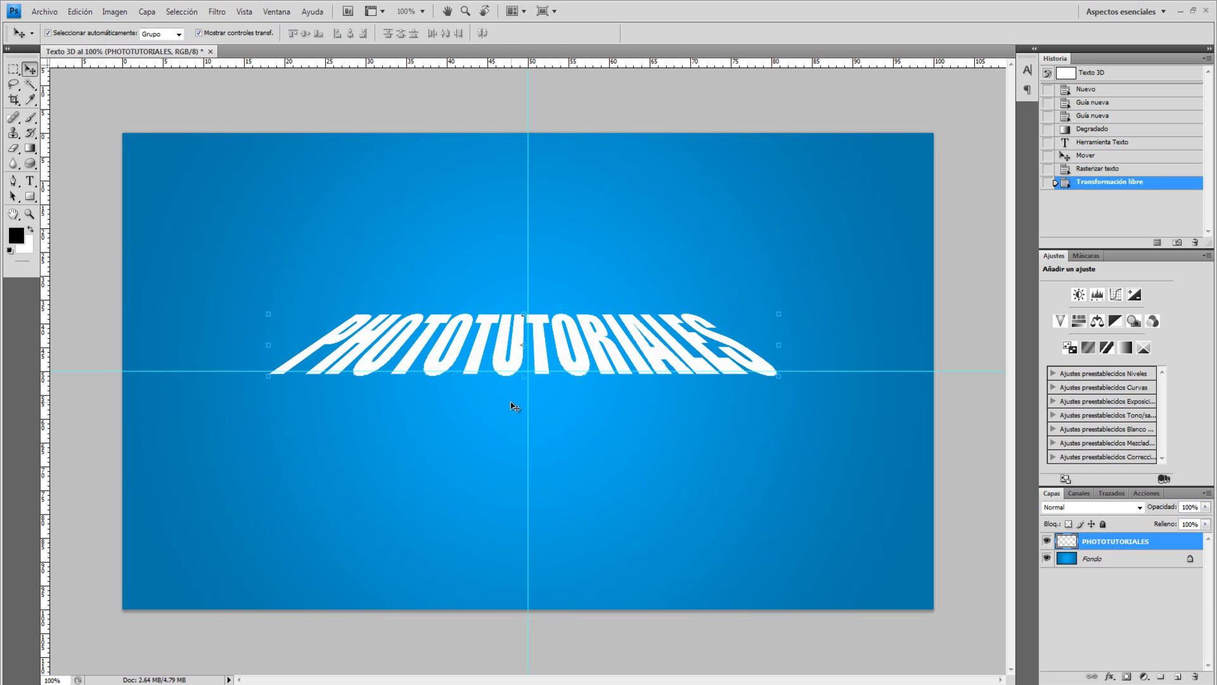
pyautogui.moveTo(577, 346); pyautogui.dragTo(581, 372)
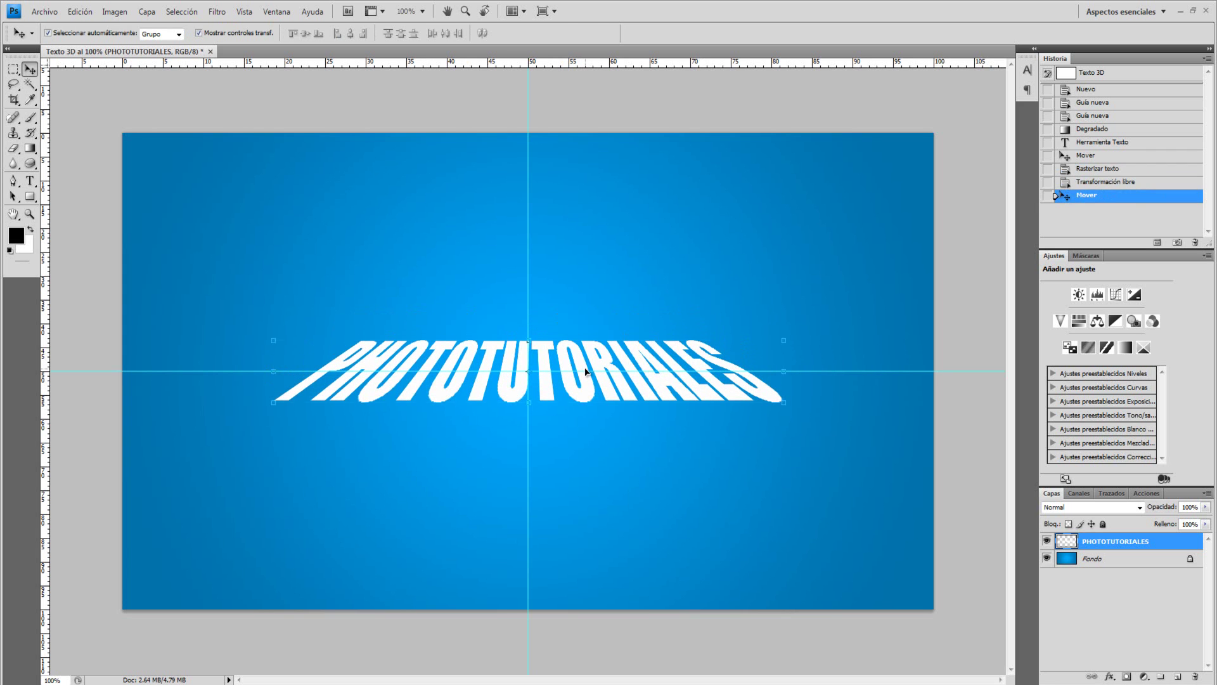
pyautogui.hotkey('ctrl', 't')
pyautogui.press('Return')
pyautogui.press('Left')
pyautogui.press('Left')
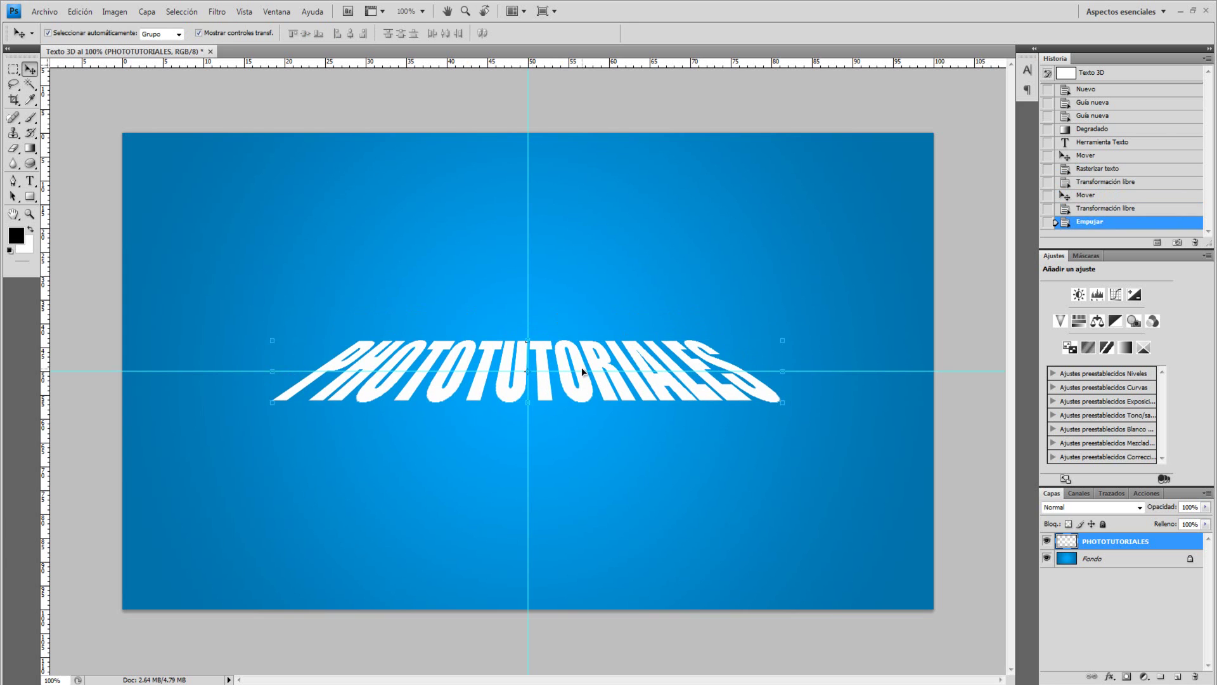
pyautogui.click(607, 559)
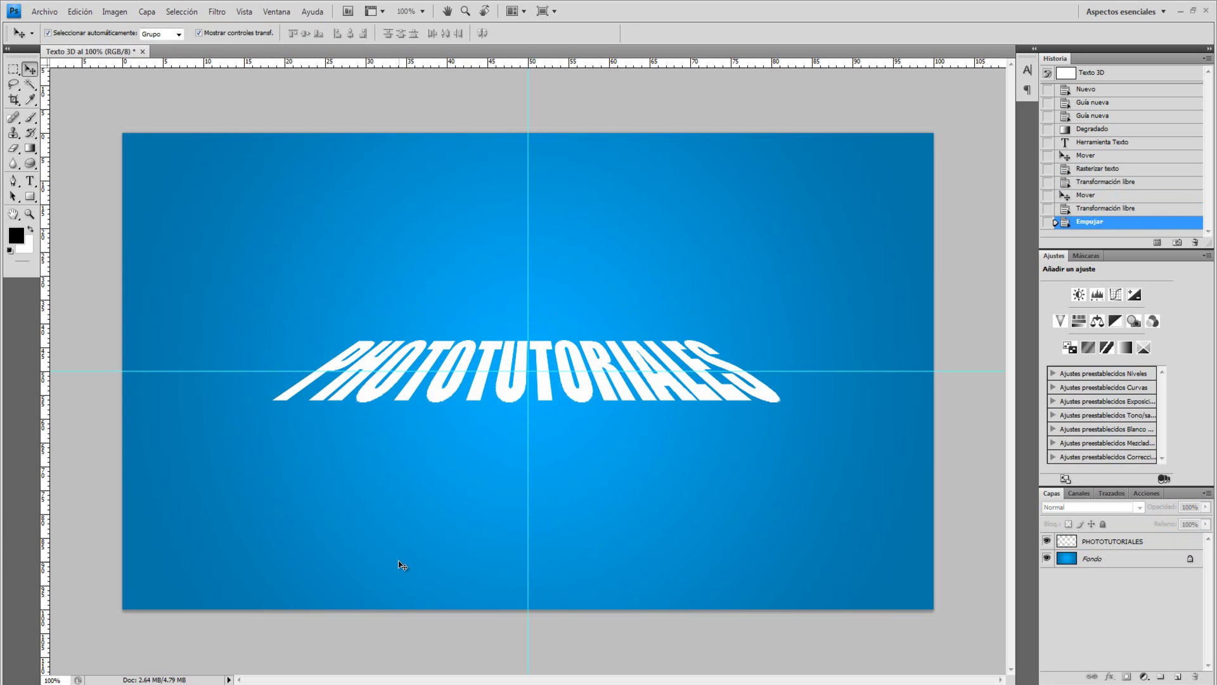
pyautogui.hotkey('ctrl', 'r')
pyautogui.hotkey('ctrl', 'r')
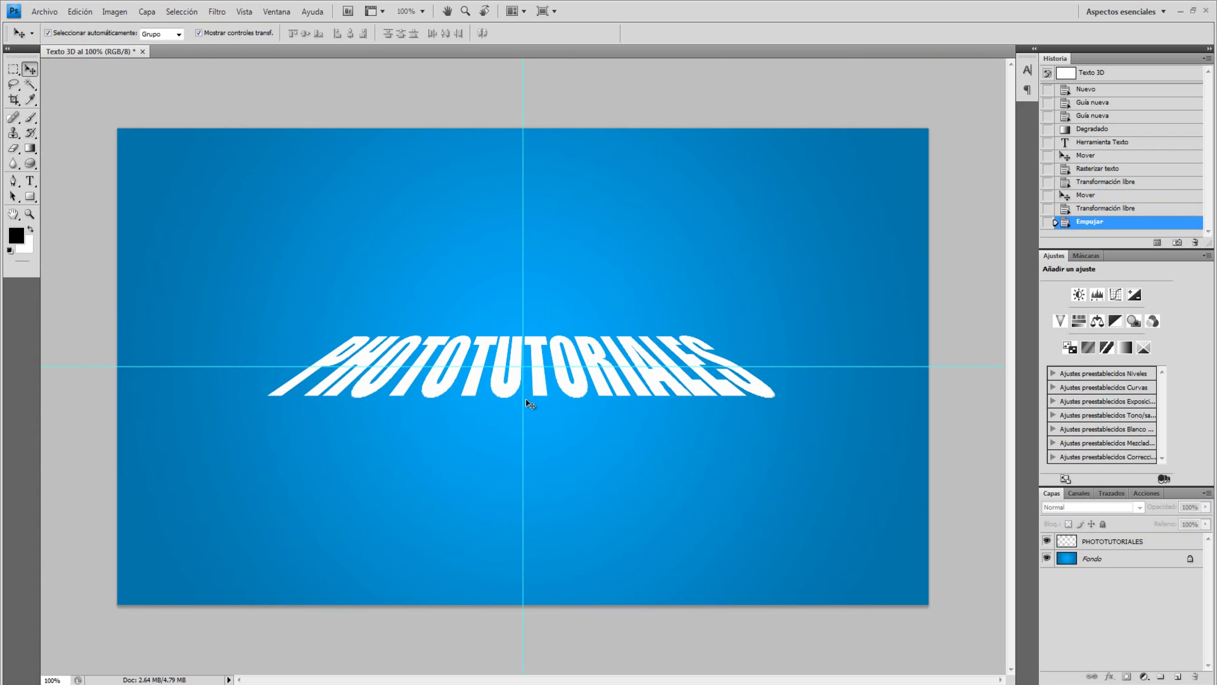
pyautogui.hotkey('ctrl', ';')
pyautogui.hotkey('ctrl', 'r')
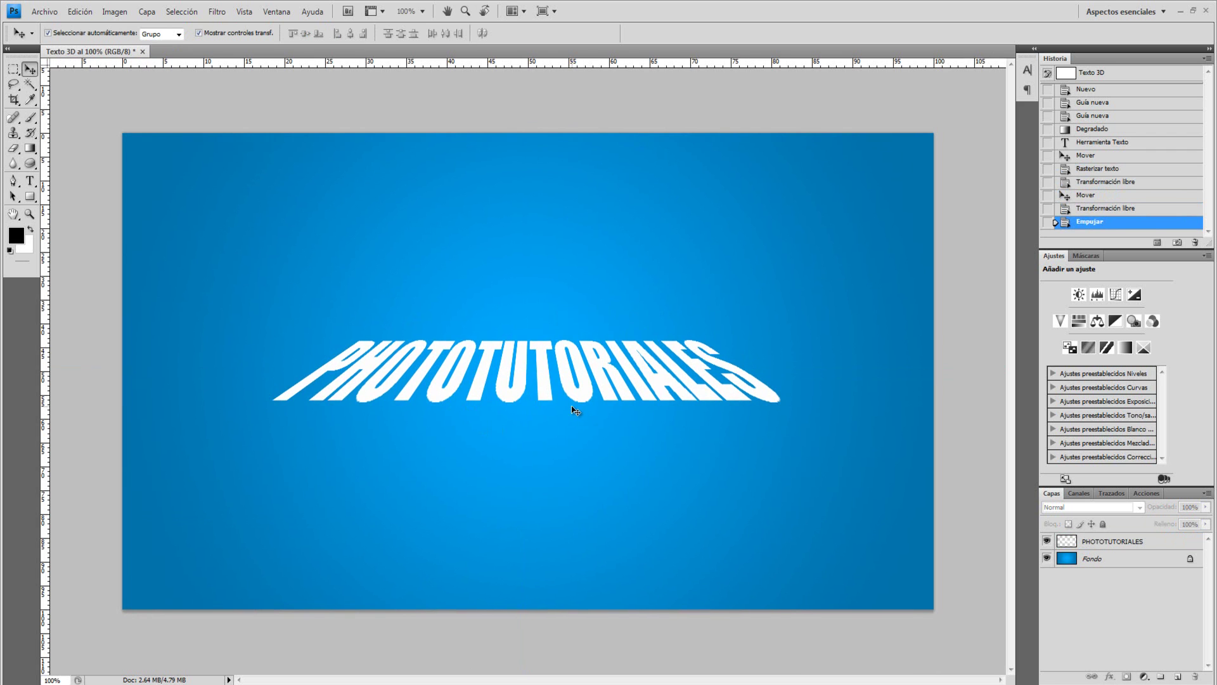
# Step: Add a drop shadow with 0 px size, 8% spread and slightly reduced distance
pyautogui.doubleClick(1152, 541)
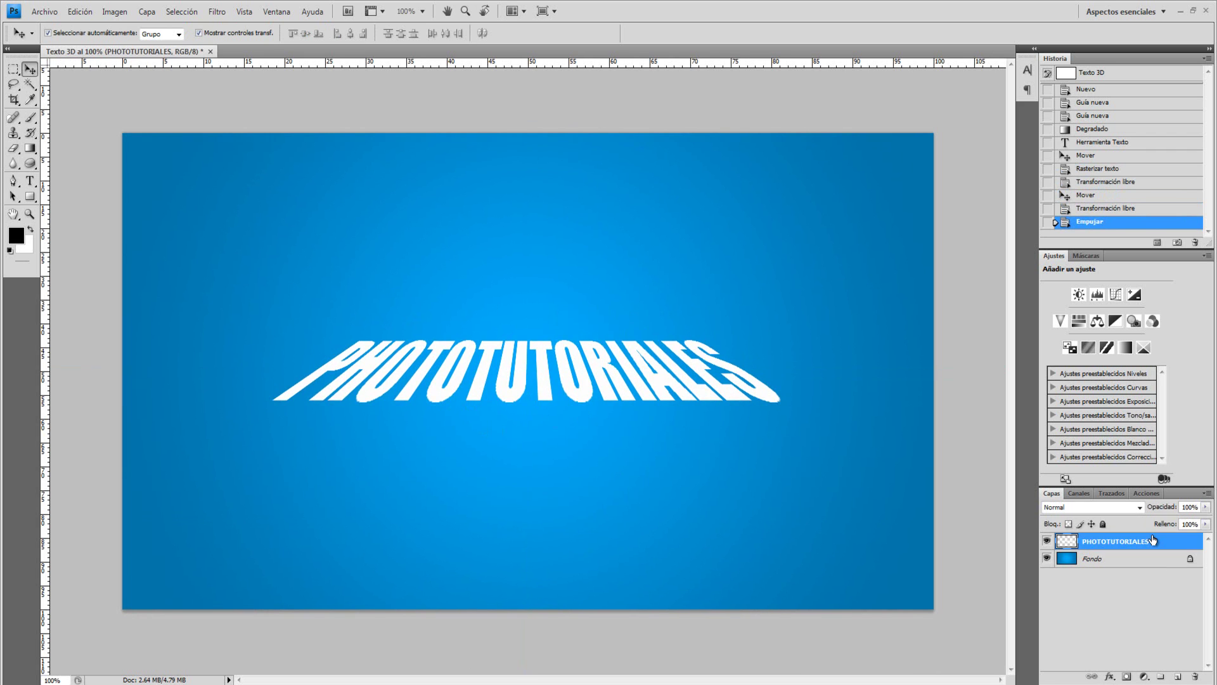
pyautogui.click(795, 378)
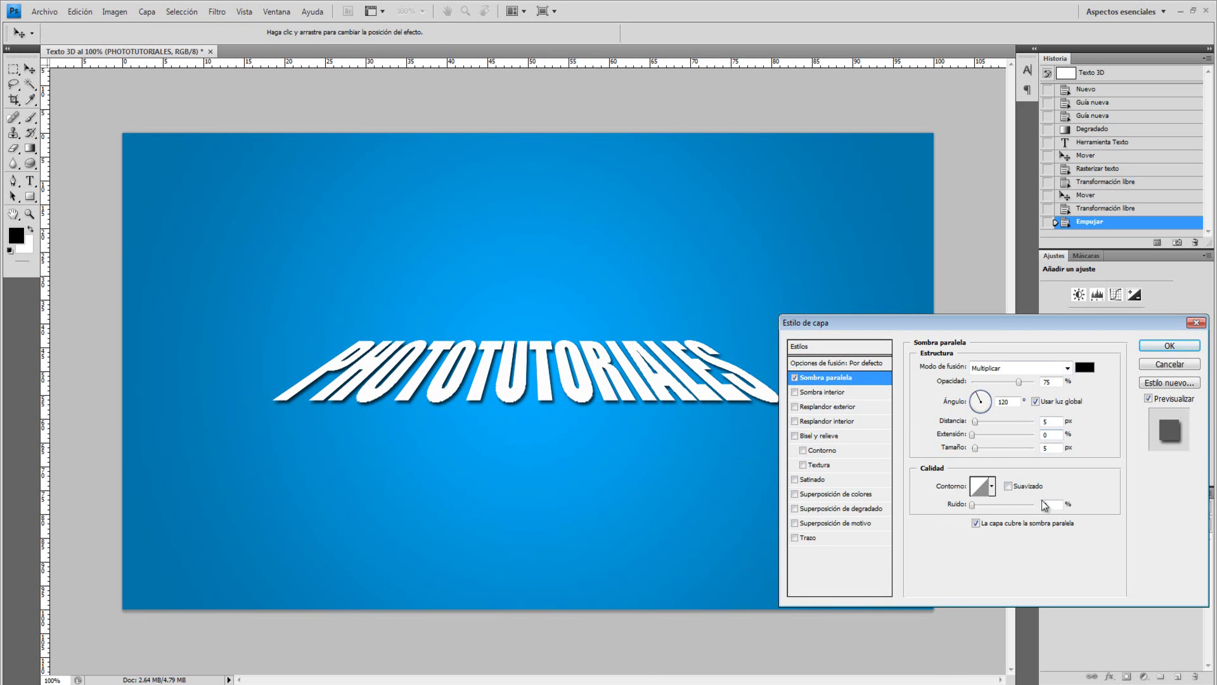
pyautogui.moveTo(976, 448); pyautogui.dragTo(971, 448)
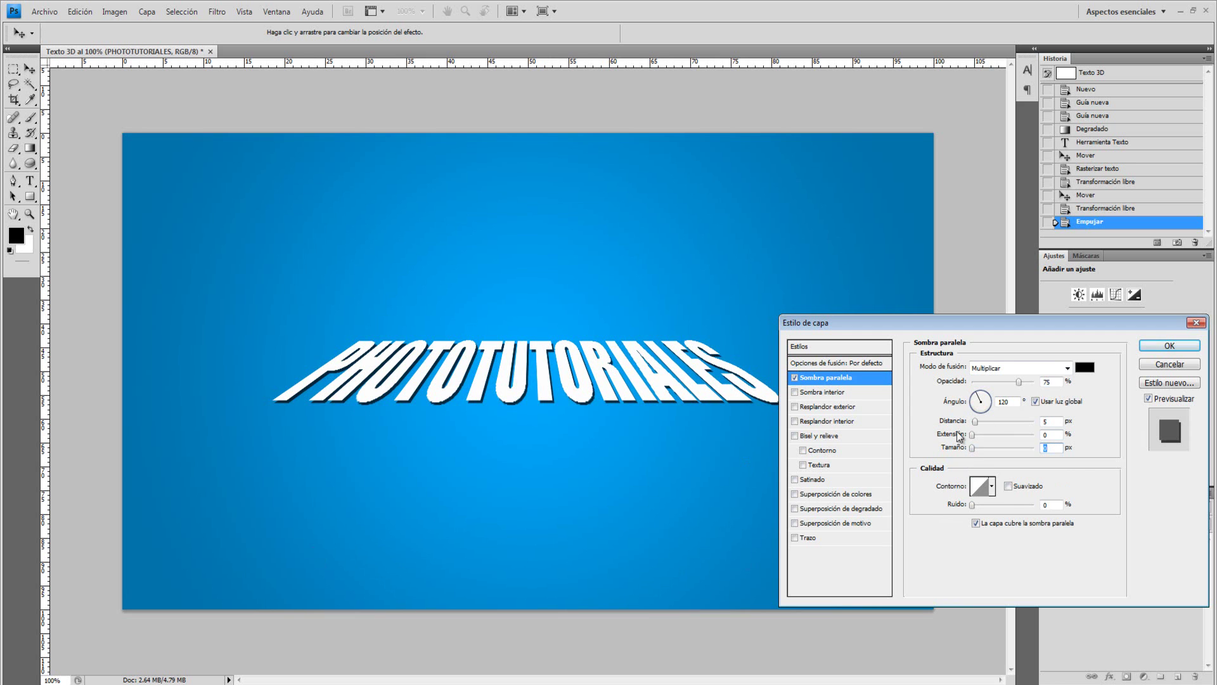
pyautogui.click(977, 435)
pyautogui.click(978, 422)
pyautogui.moveTo(977, 422); pyautogui.dragTo(975, 422)
pyautogui.press('Down')
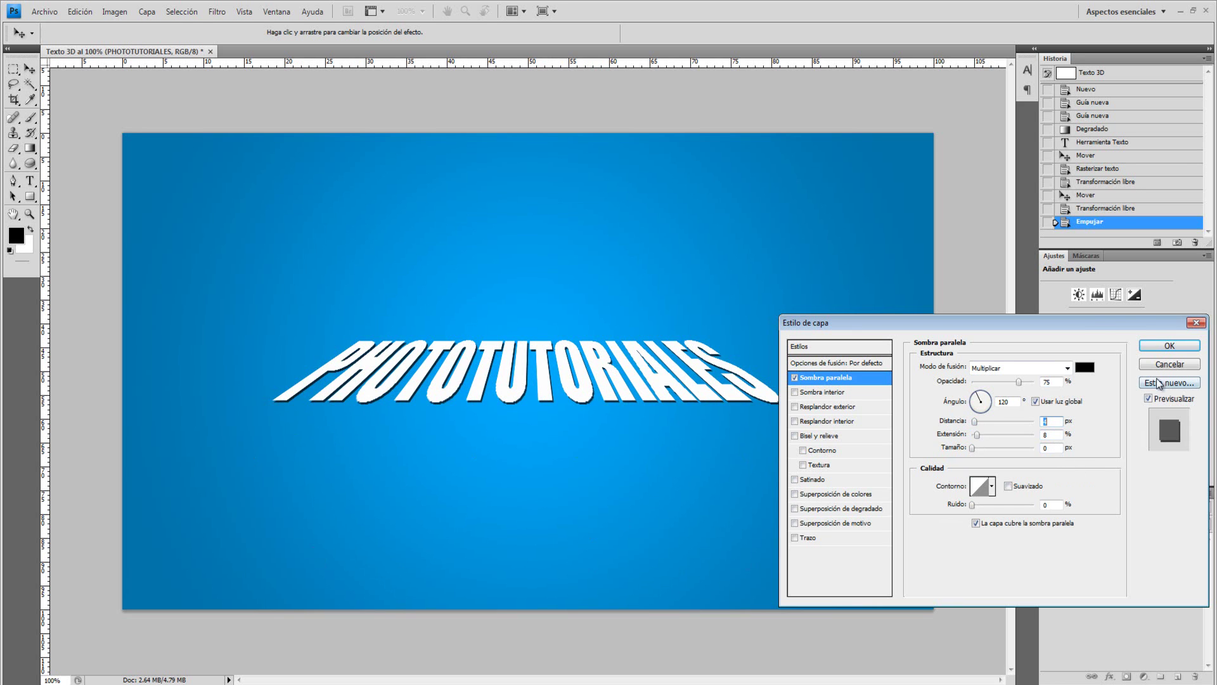
pyautogui.click(1169, 346)
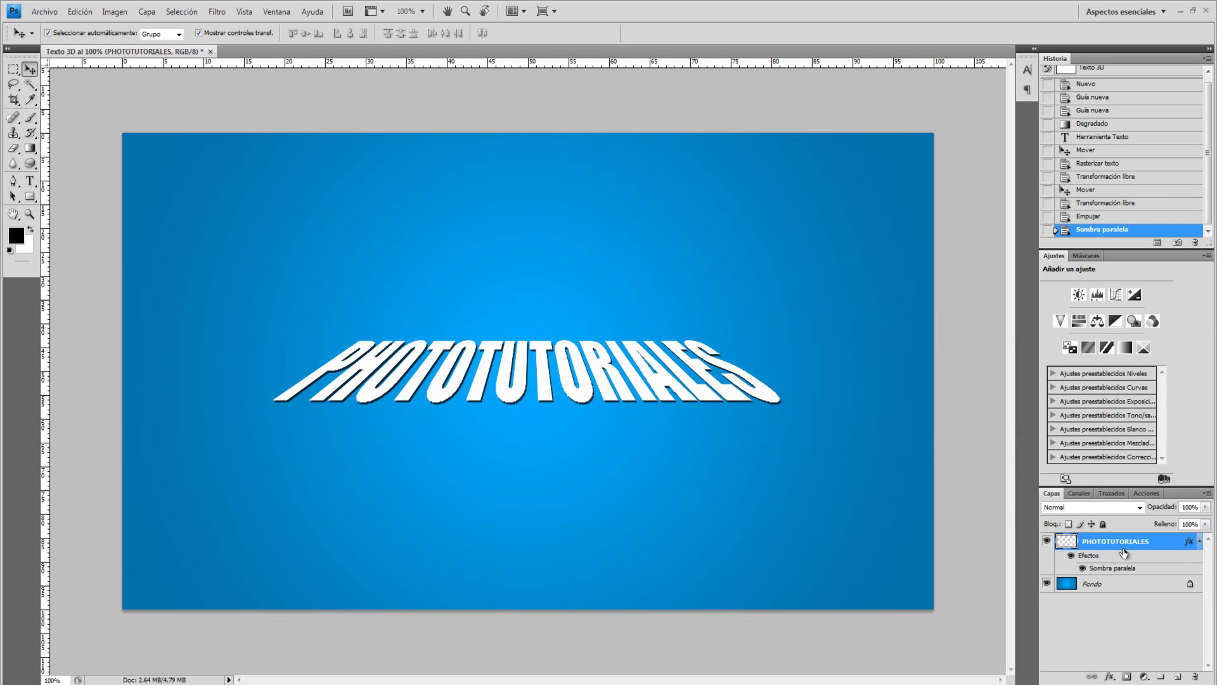
# Step: Duplicate the text layer twice below the original, nudging each copy down
pyautogui.hotkey('ctrl', 'j')
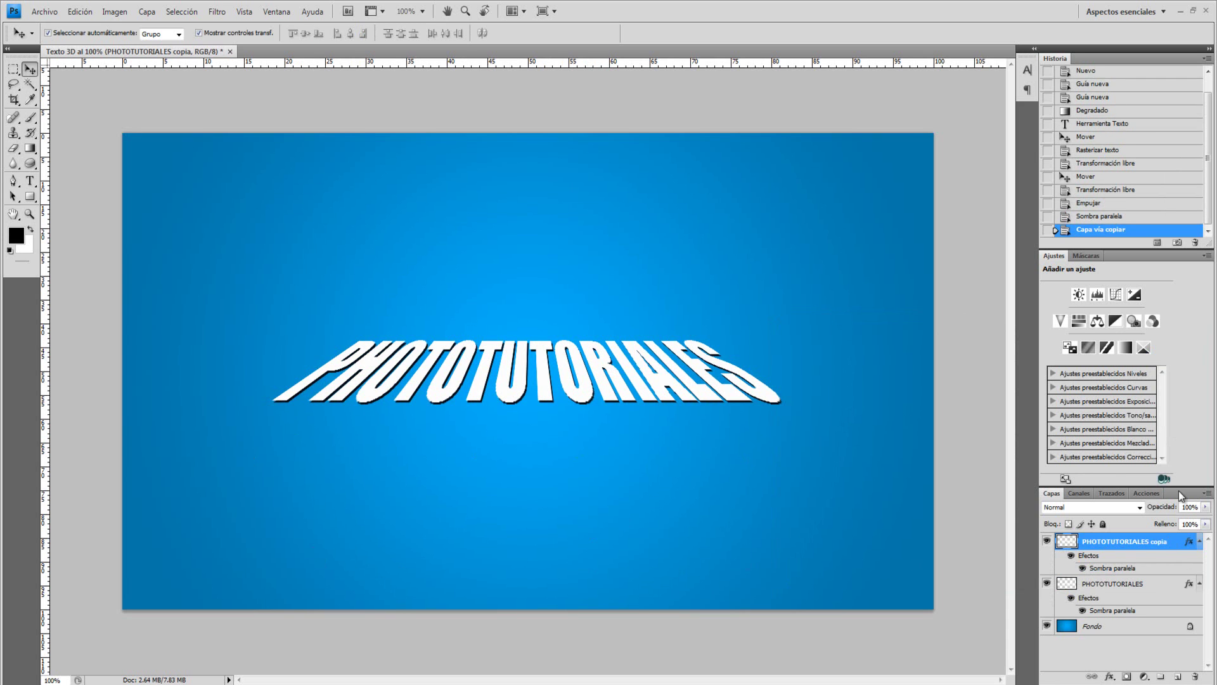
pyautogui.moveTo(1181, 488); pyautogui.dragTo(1181, 358)
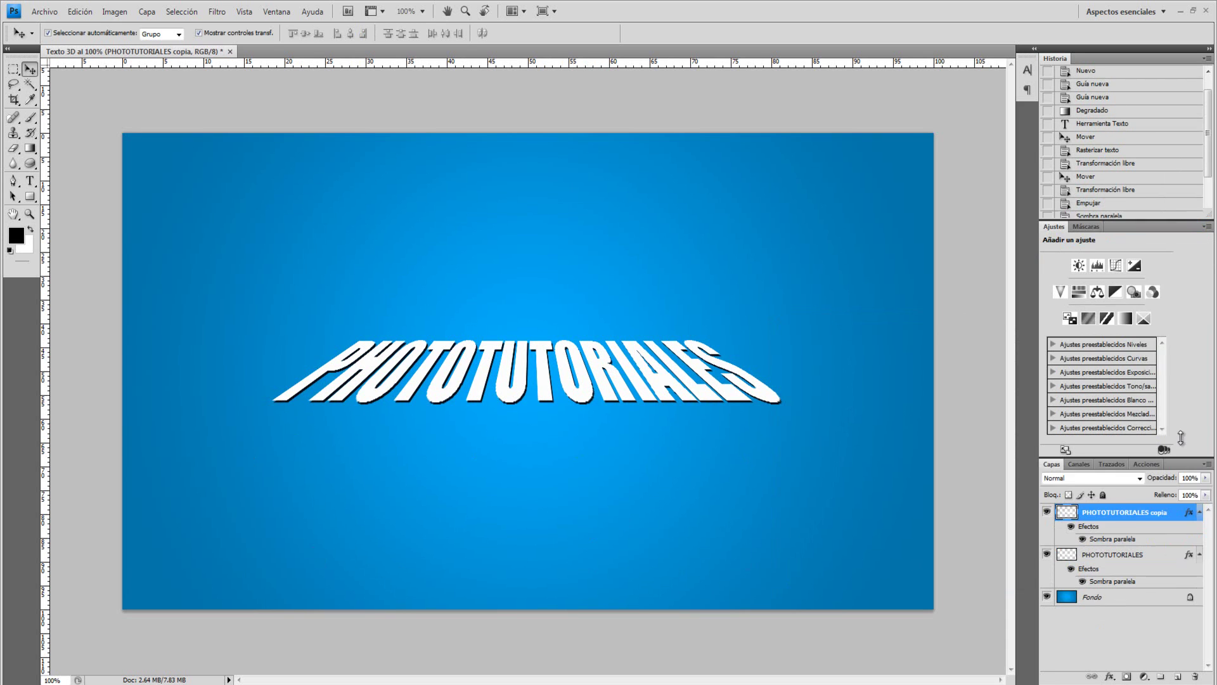
pyautogui.moveTo(1157, 424); pyautogui.dragTo(1167, 499)
pyautogui.press('Down')
pyautogui.press('Down')
pyautogui.press('Down')
pyautogui.press('Down')
pyautogui.press('Down')
pyautogui.press('Down')
pyautogui.press('Down')
pyautogui.press('Down')
pyautogui.press('Down')
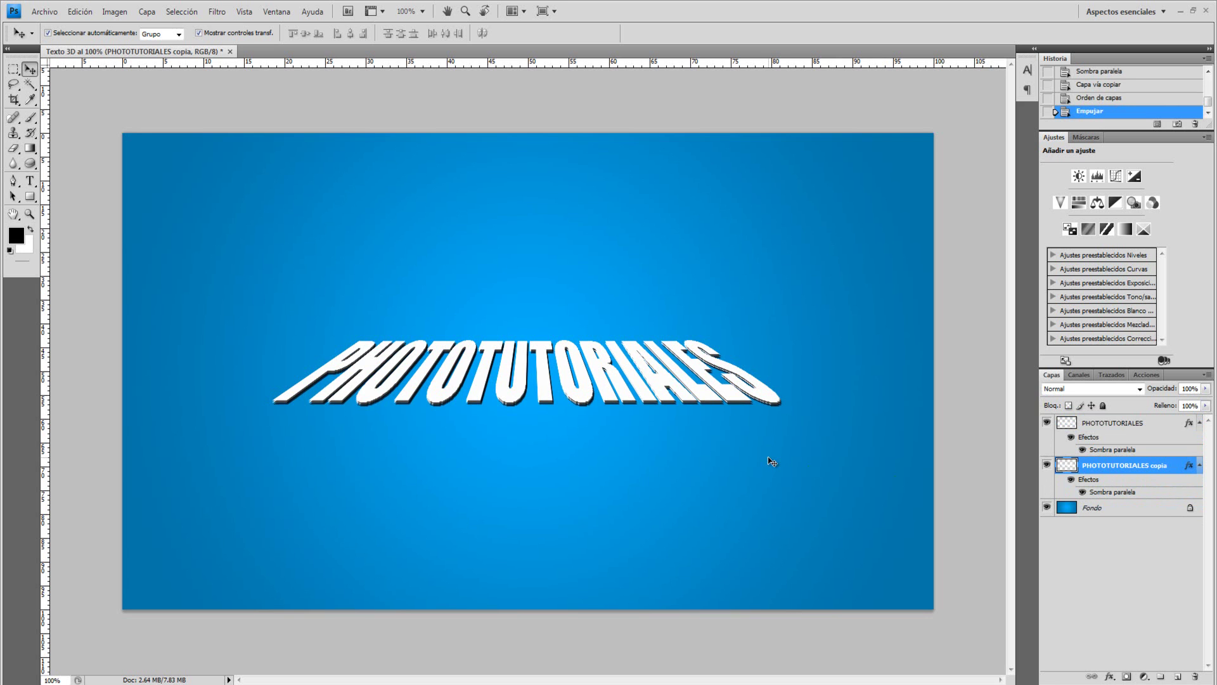
pyautogui.hotkey('ctrl', 'j')
pyautogui.press('Down')
pyautogui.press('Down')
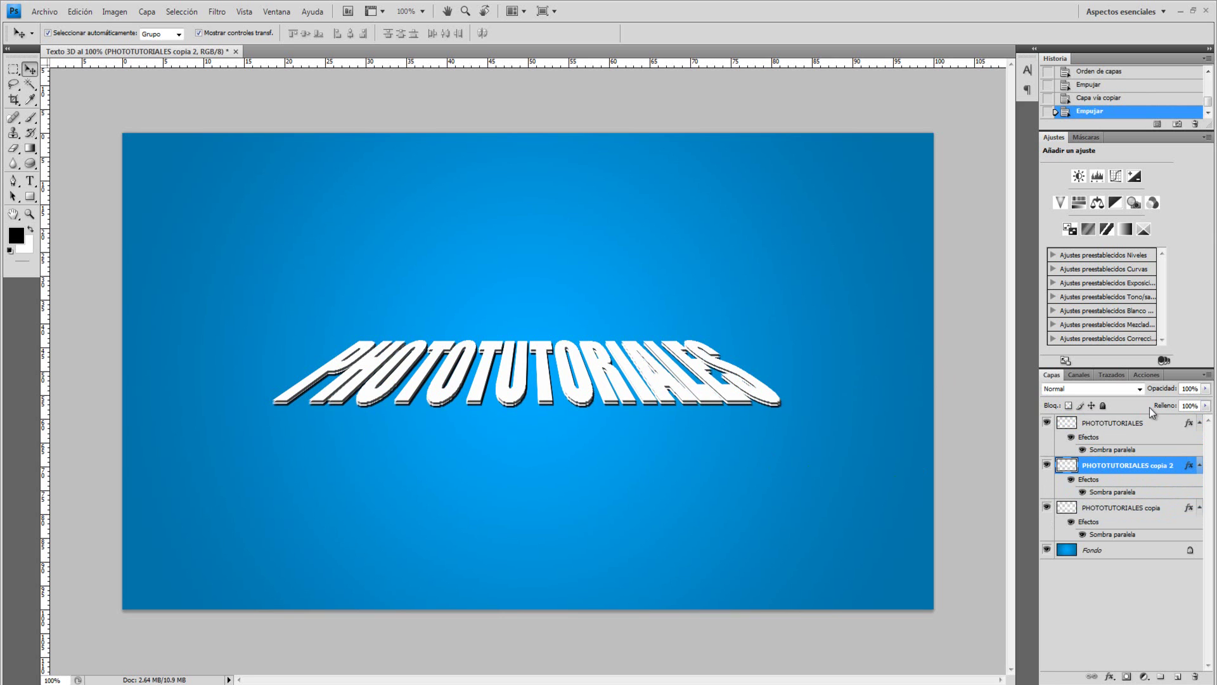
# Step: Add a Gradient Overlay to copia 2 and set its left stop to the pasted blue
pyautogui.doubleClick(1164, 462)
pyautogui.click(875, 512)
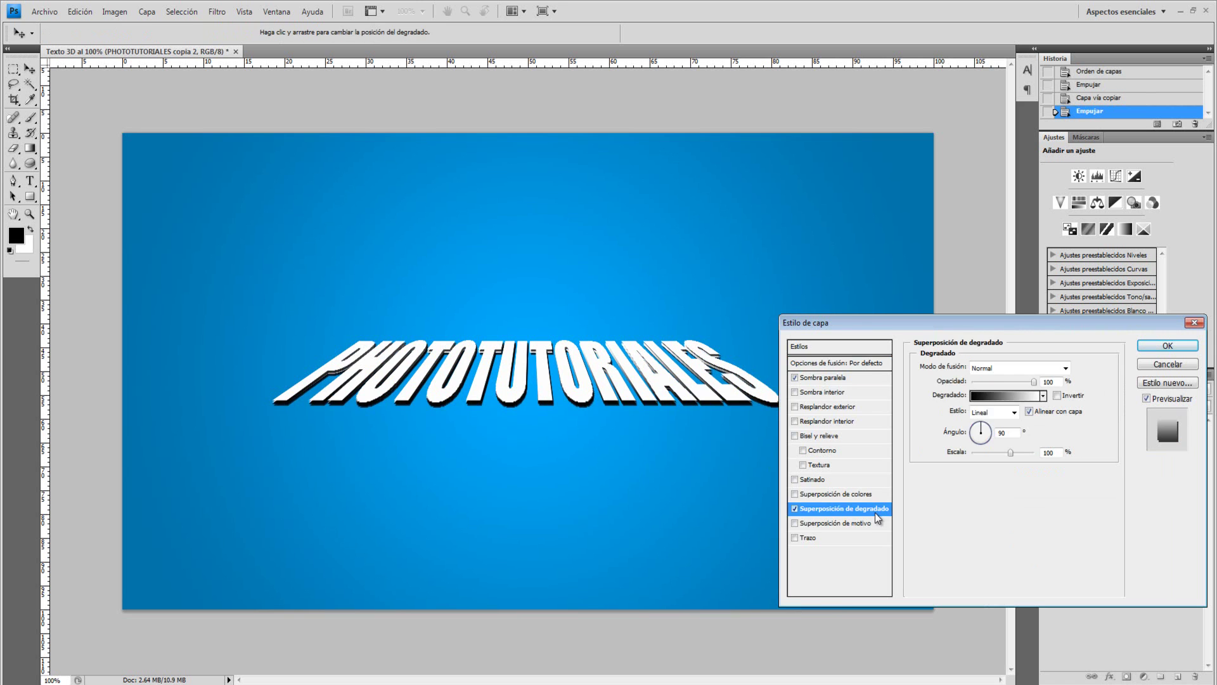
pyautogui.click(998, 396)
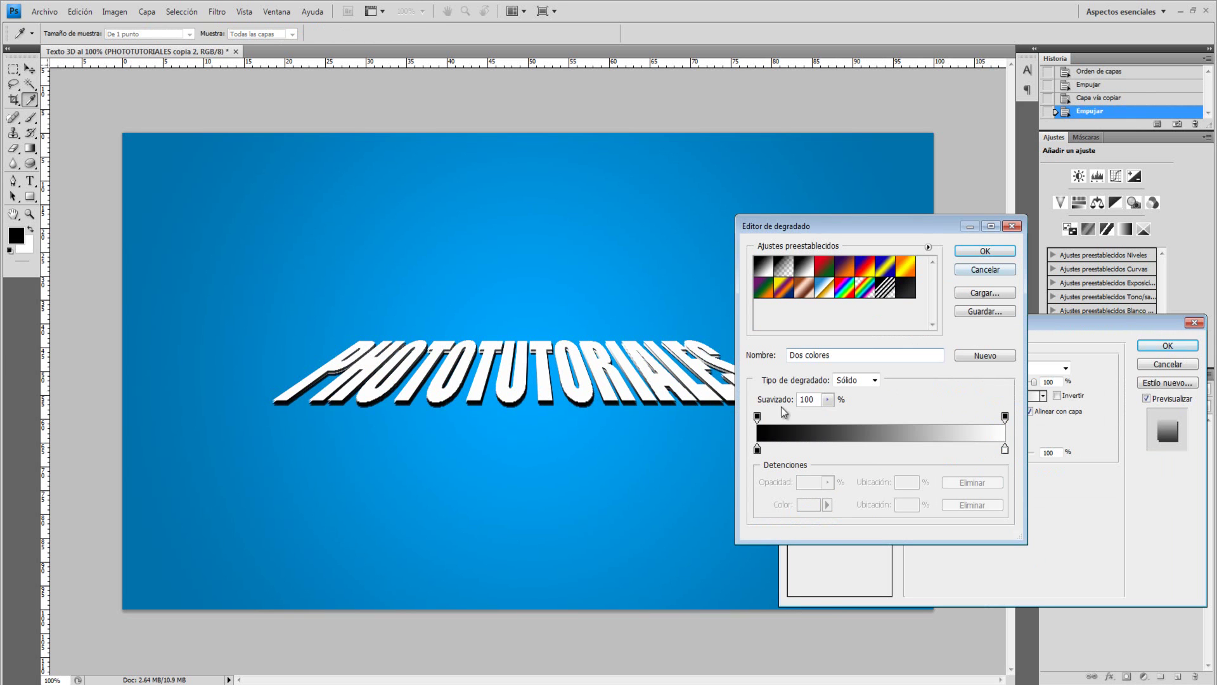
pyautogui.doubleClick(756, 450)
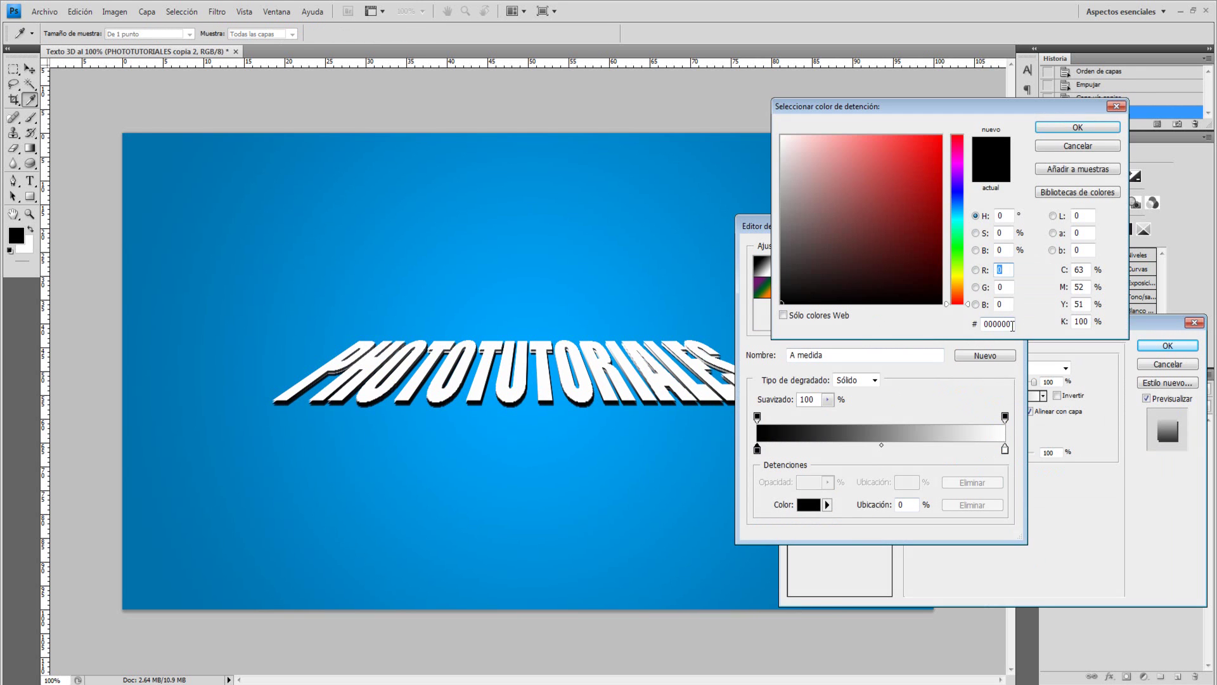
pyautogui.doubleClick(1012, 324)
pyautogui.hotkey('ctrl', 'v')
pyautogui.click(1077, 128)
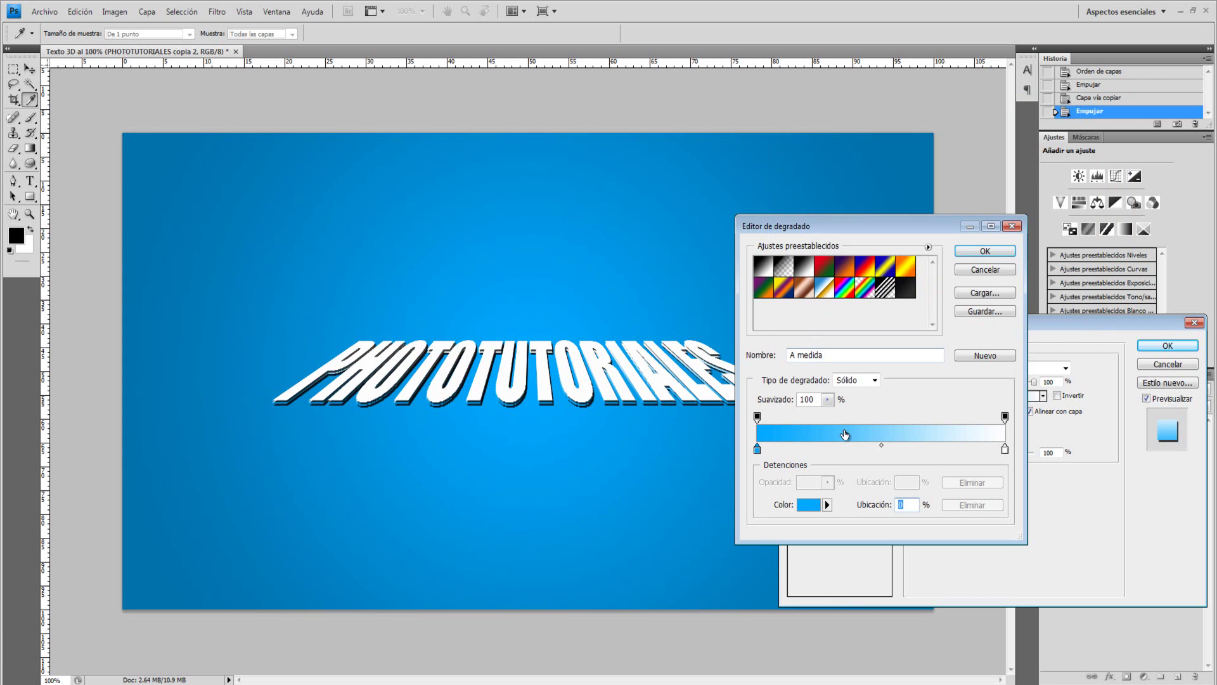
# Step: Adjust the right gradient stop to a deeper blue shade
pyautogui.doubleClick(1005, 449)
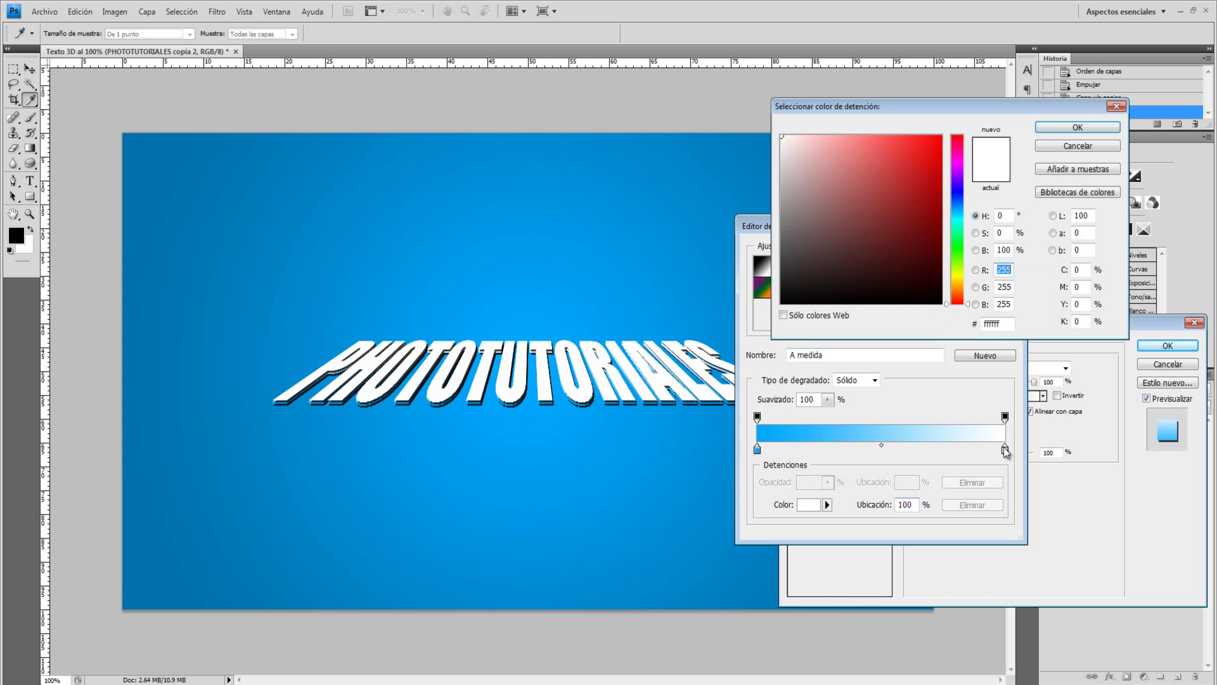
pyautogui.doubleClick(1007, 324)
pyautogui.hotkey('ctrl', 'v')
pyautogui.moveTo(960, 214); pyautogui.dragTo(960, 199)
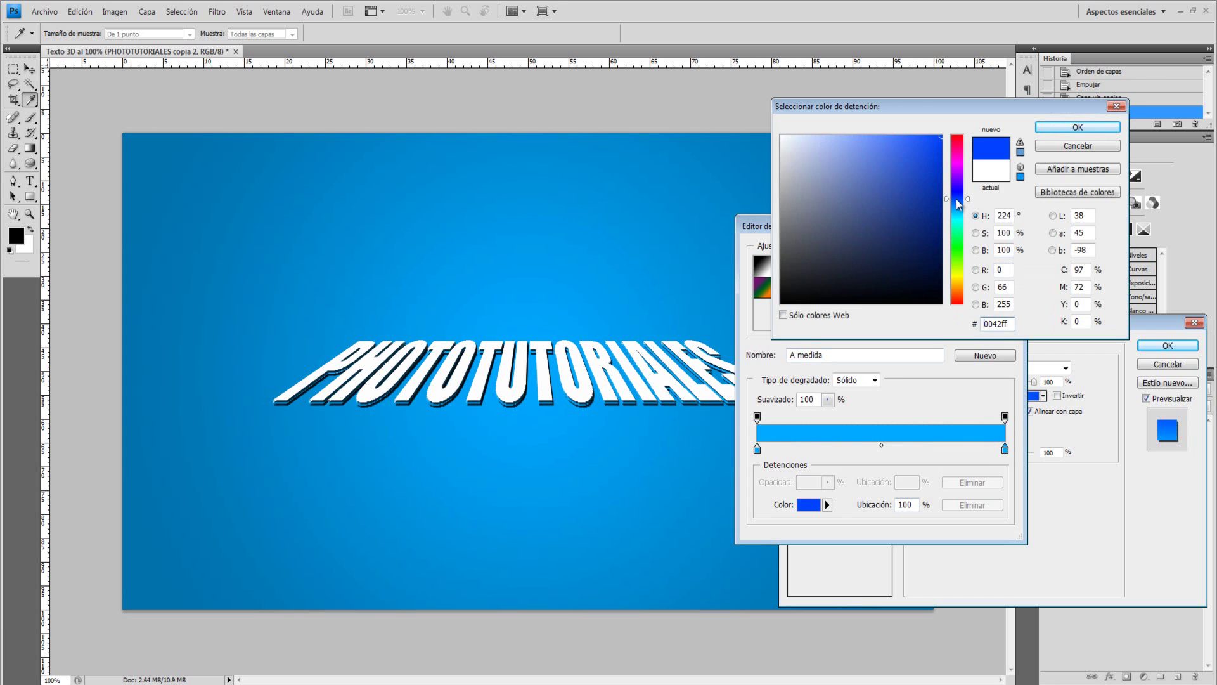
pyautogui.doubleClick(997, 323)
pyautogui.hotkey('ctrl', 'v')
pyautogui.moveTo(960, 199); pyautogui.dragTo(961, 214)
pyautogui.click(936, 182)
pyautogui.click(1078, 126)
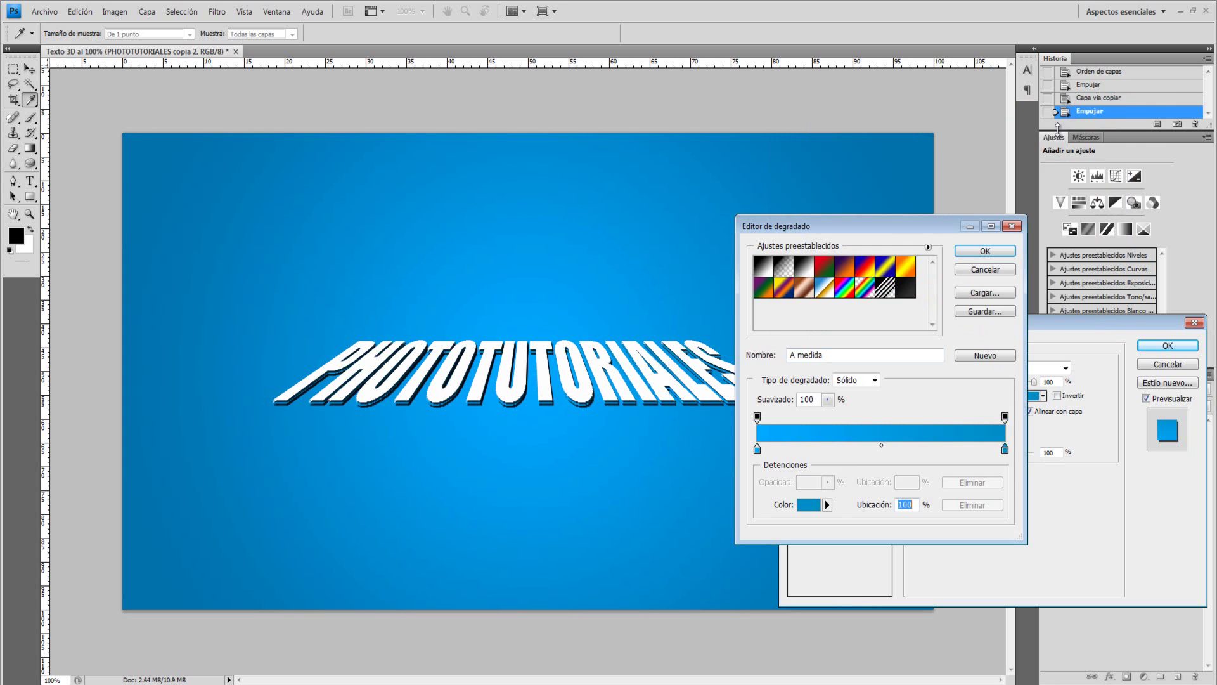
# Step: Set the left stop to 008dc8 and apply the blue gradient overlay
pyautogui.click(1005, 450)
pyautogui.doubleClick(1005, 450)
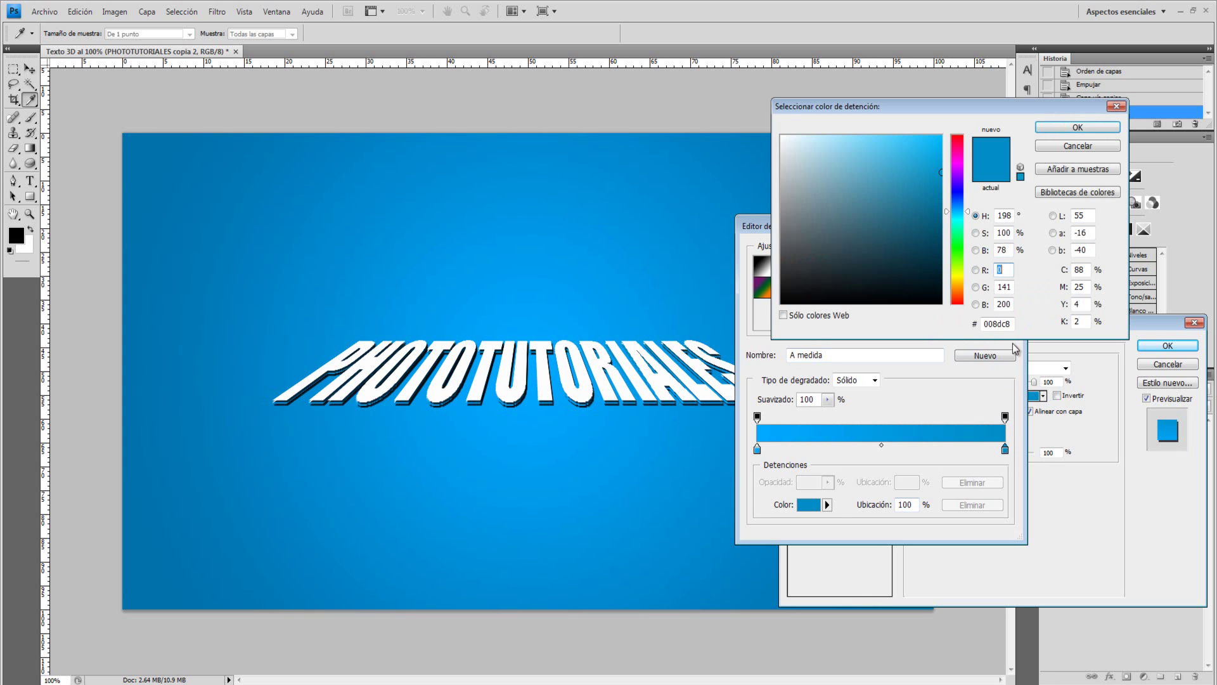
pyautogui.click(1077, 127)
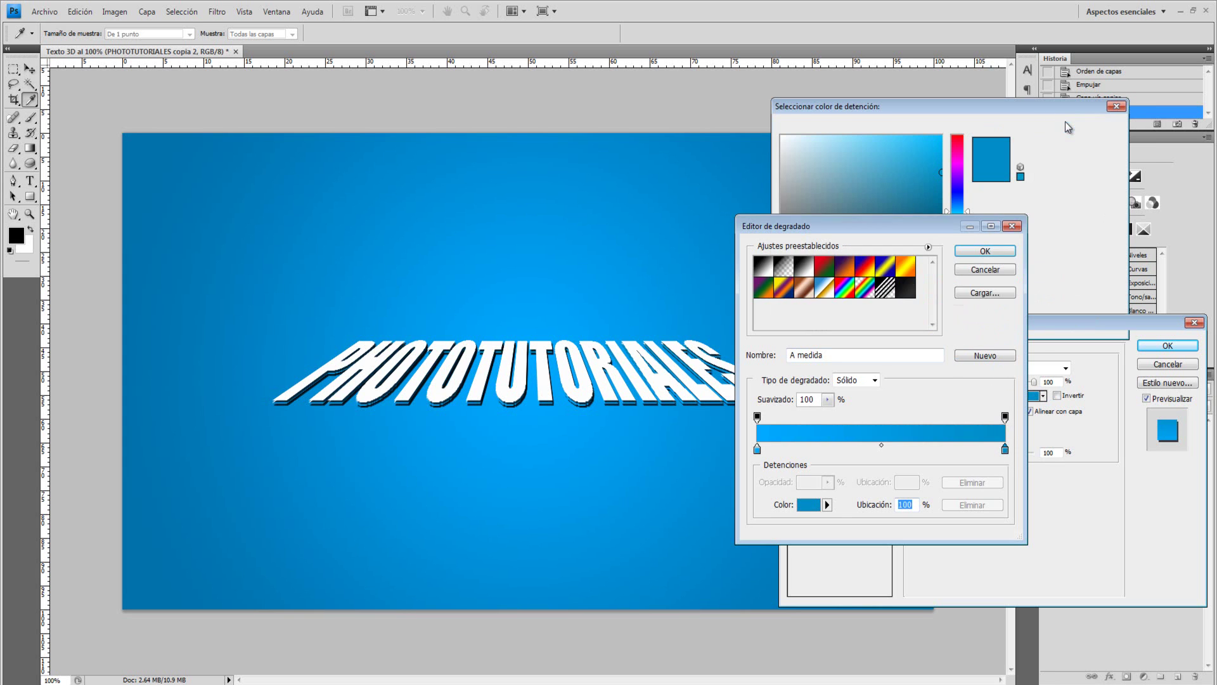
pyautogui.doubleClick(757, 449)
pyautogui.doubleClick(996, 323)
pyautogui.write('008dc8')
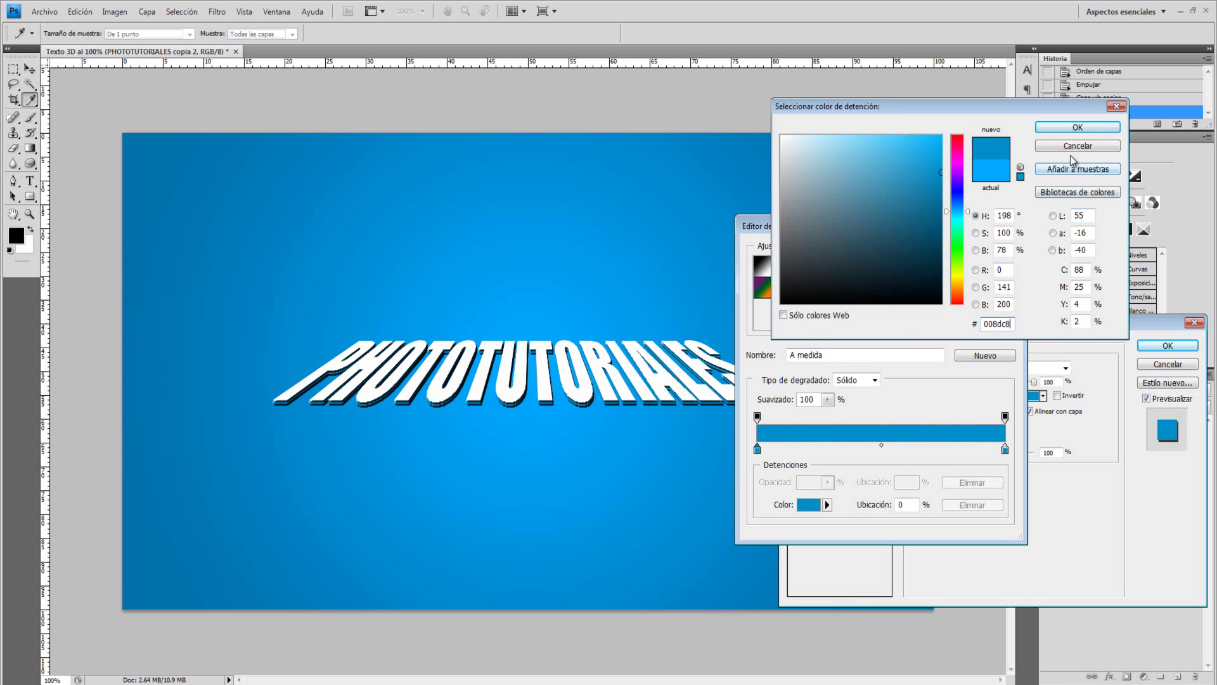
pyautogui.click(1078, 127)
pyautogui.click(1005, 252)
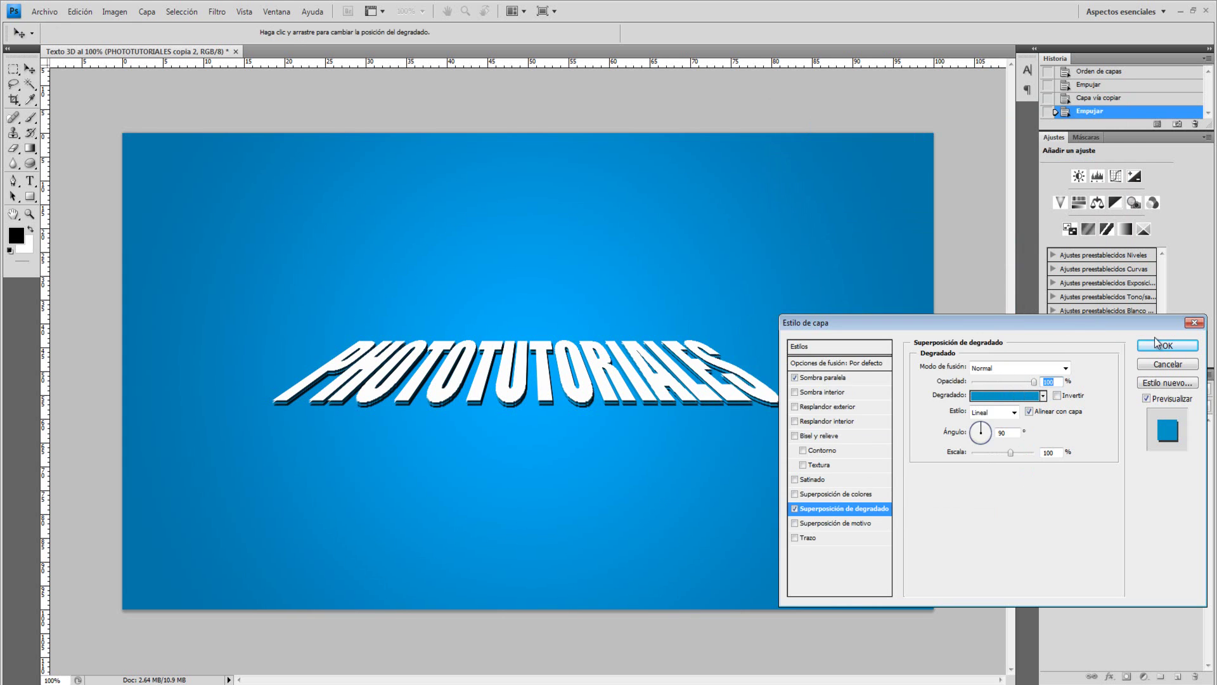
pyautogui.click(1156, 344)
# Step: Zoom in to inspect the text, return to Actual Pixels and deselect the layer
pyautogui.press('z')
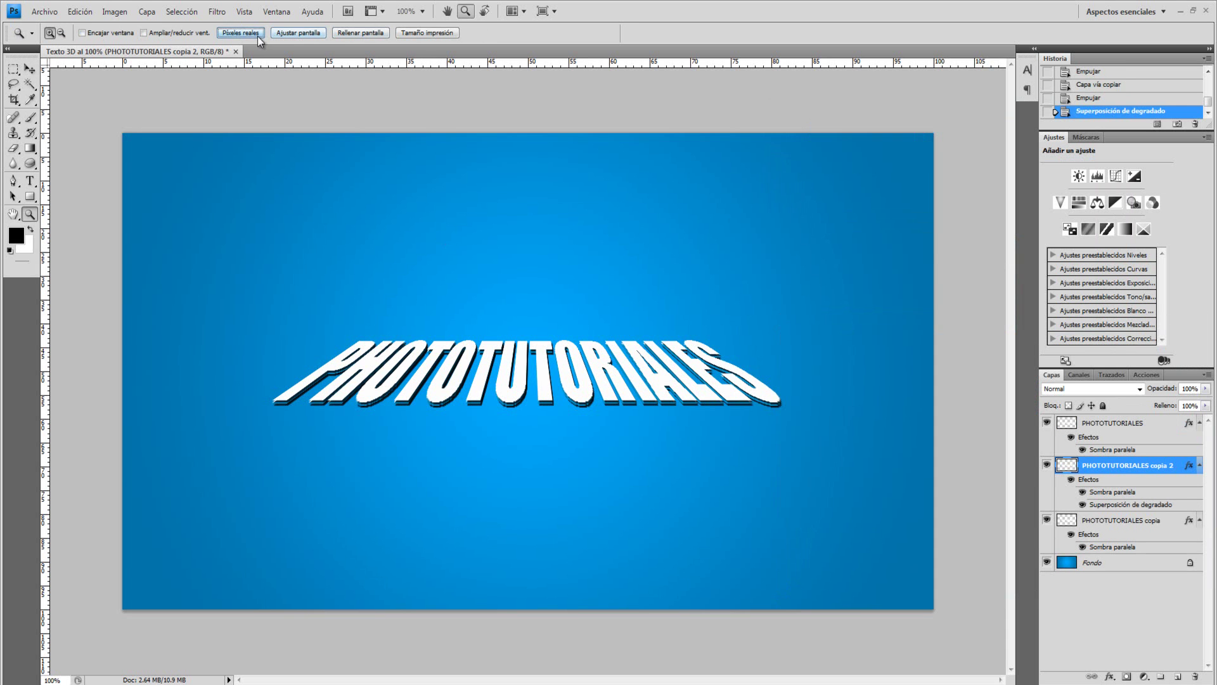
pyautogui.click(829, 451)
pyautogui.click(298, 33)
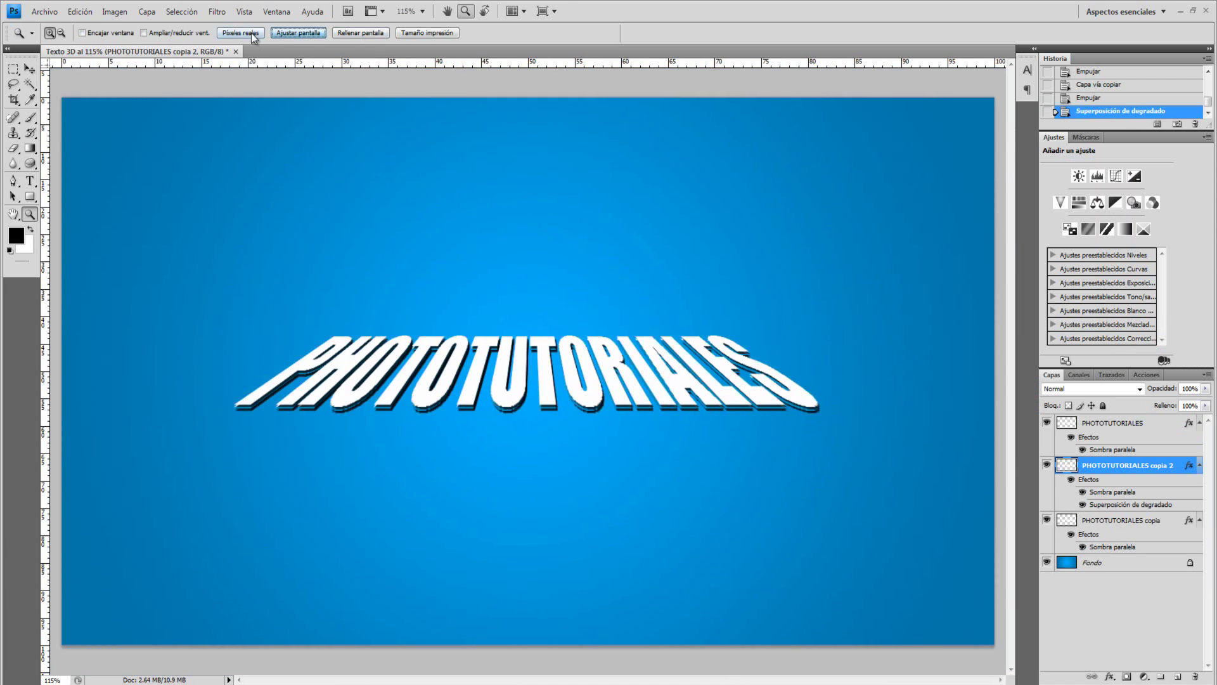
pyautogui.click(252, 33)
pyautogui.press('v')
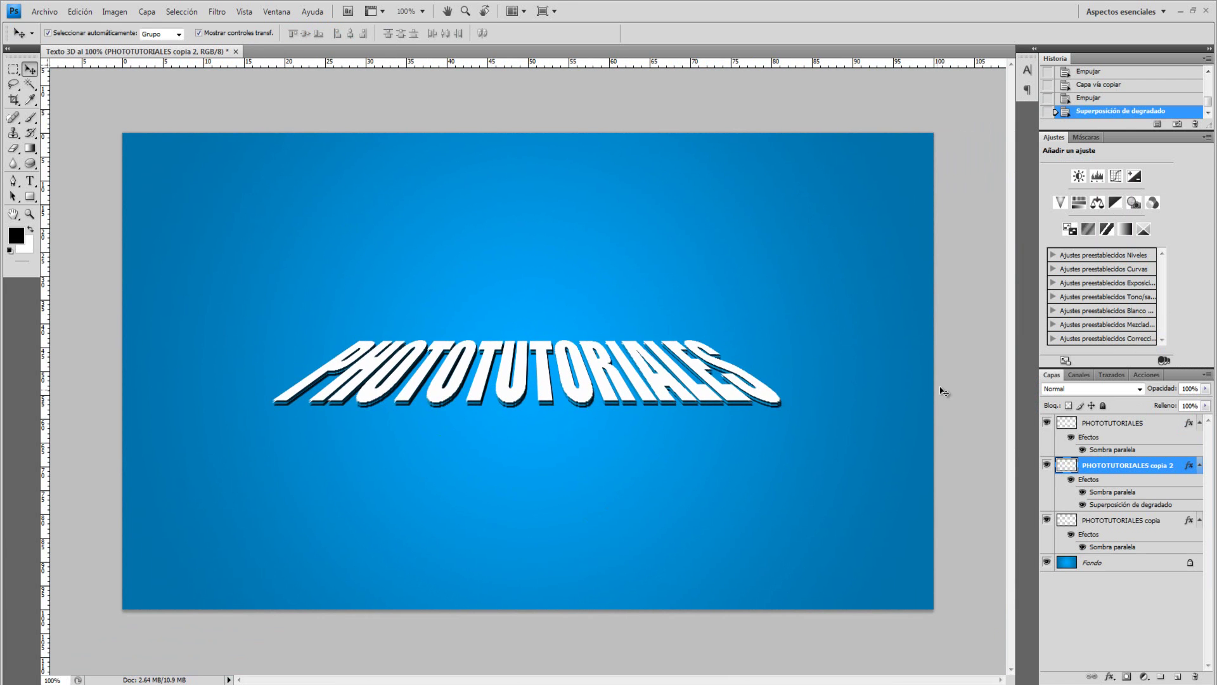
pyautogui.click(944, 391)
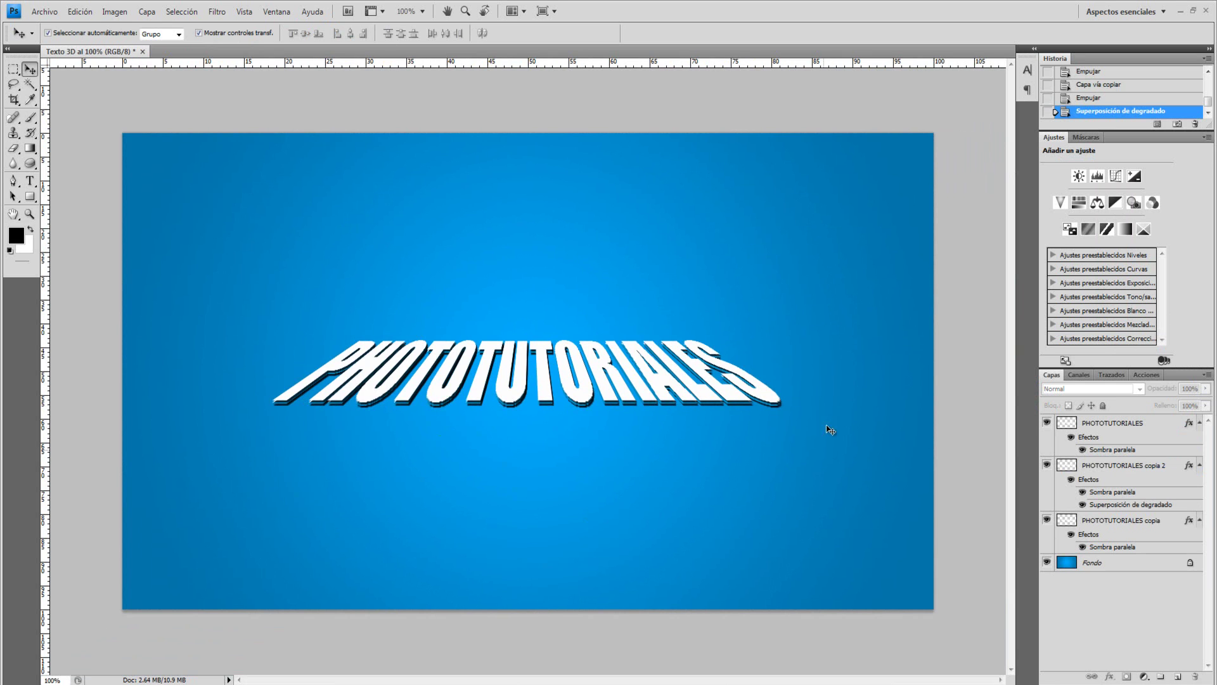
# Step: Duplicate the top PHOTOTUTORIALES text layer and clear the copy's layer style
pyautogui.click(1153, 428)
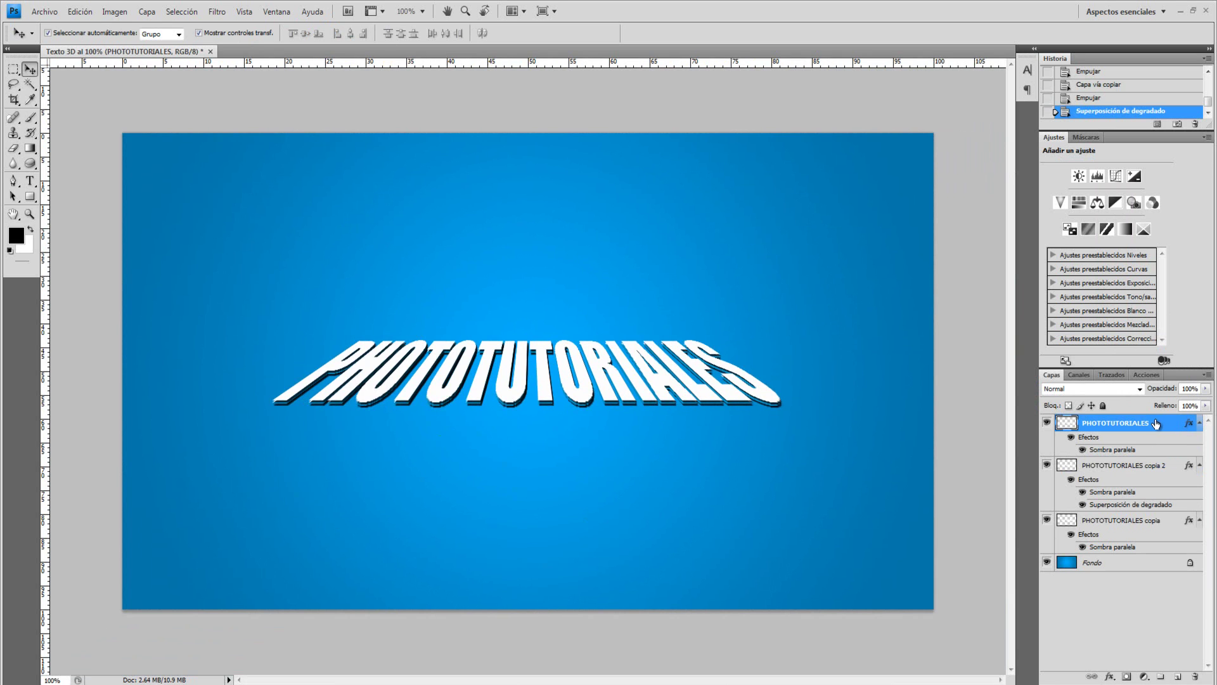
pyautogui.hotkey('ctrl', 'j')
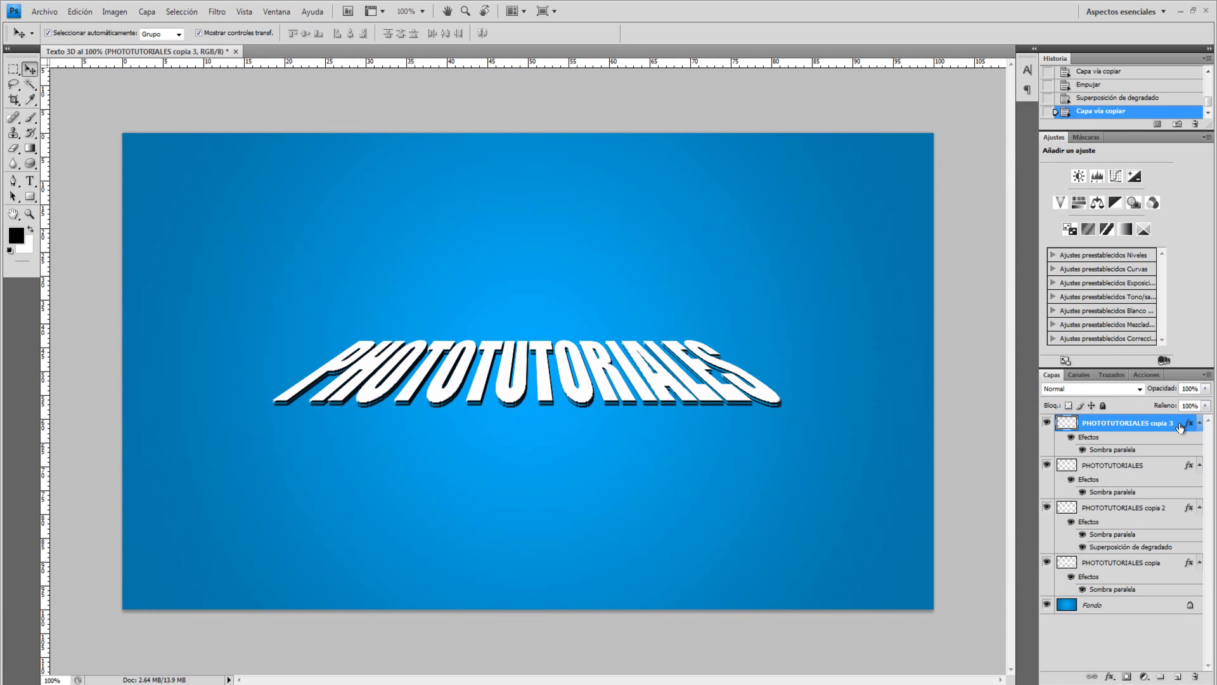
pyautogui.rightClick(1189, 423)
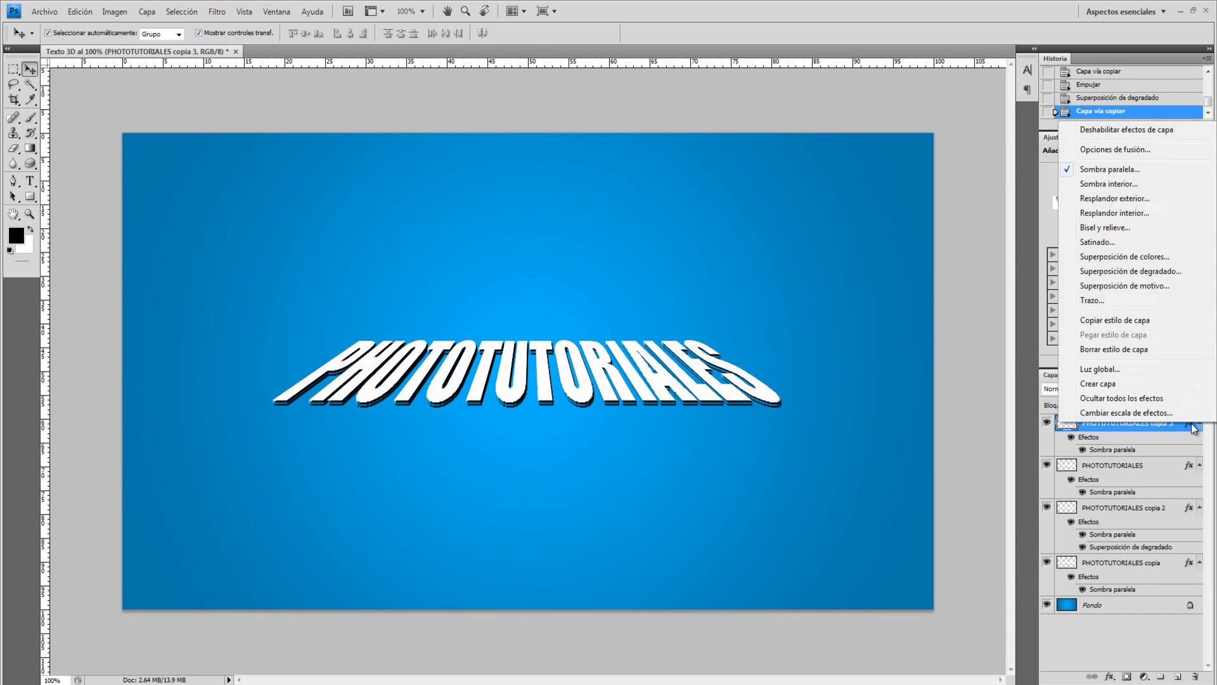
pyautogui.click(1103, 348)
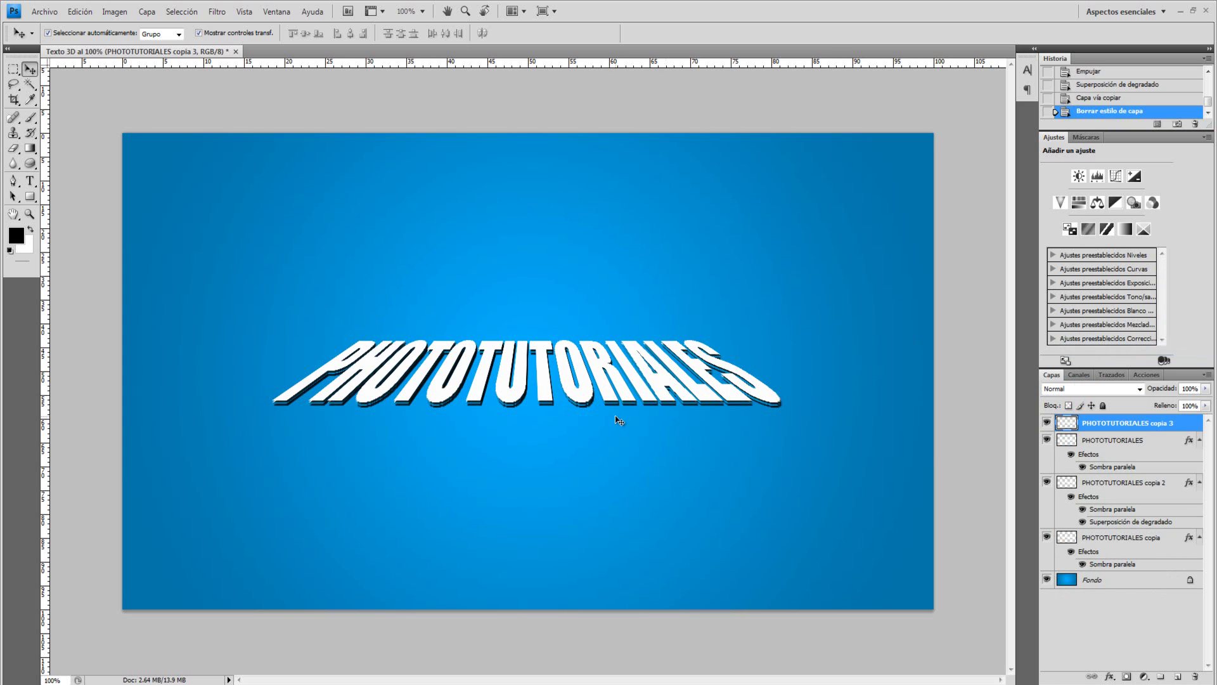
# Step: Distort the copy into a flipped, squashed reflection and move it just above Fondo
pyautogui.hotkey('ctrl', 't')
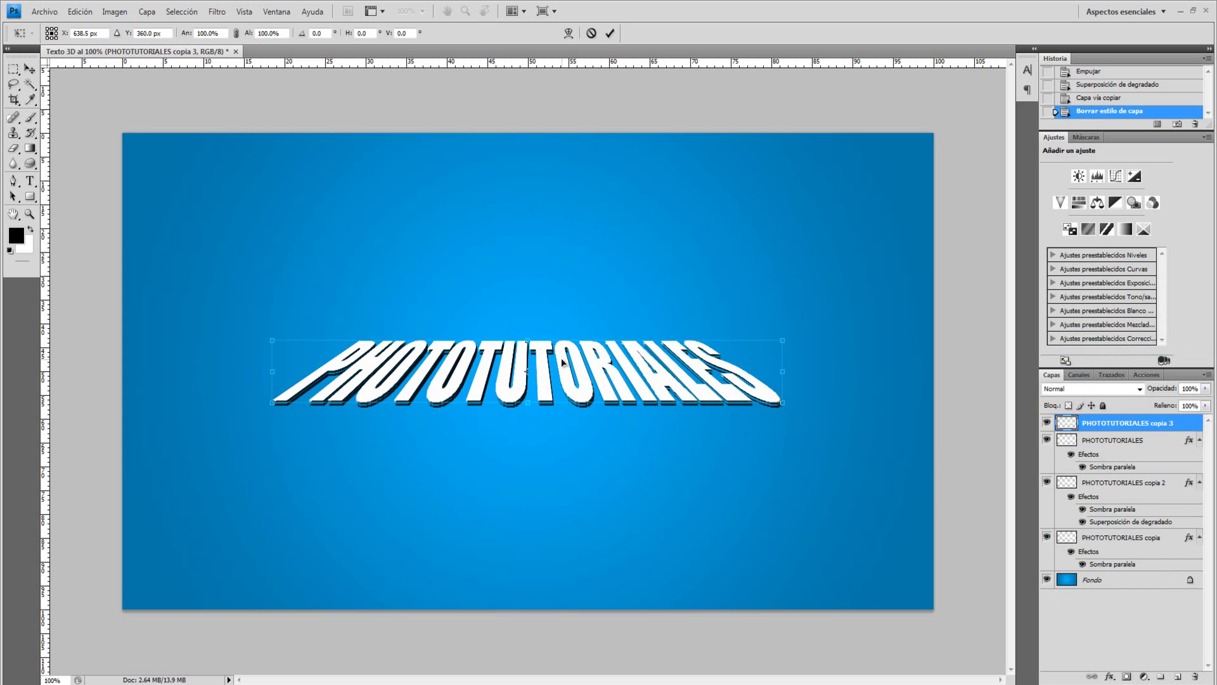
pyautogui.rightClick(562, 360)
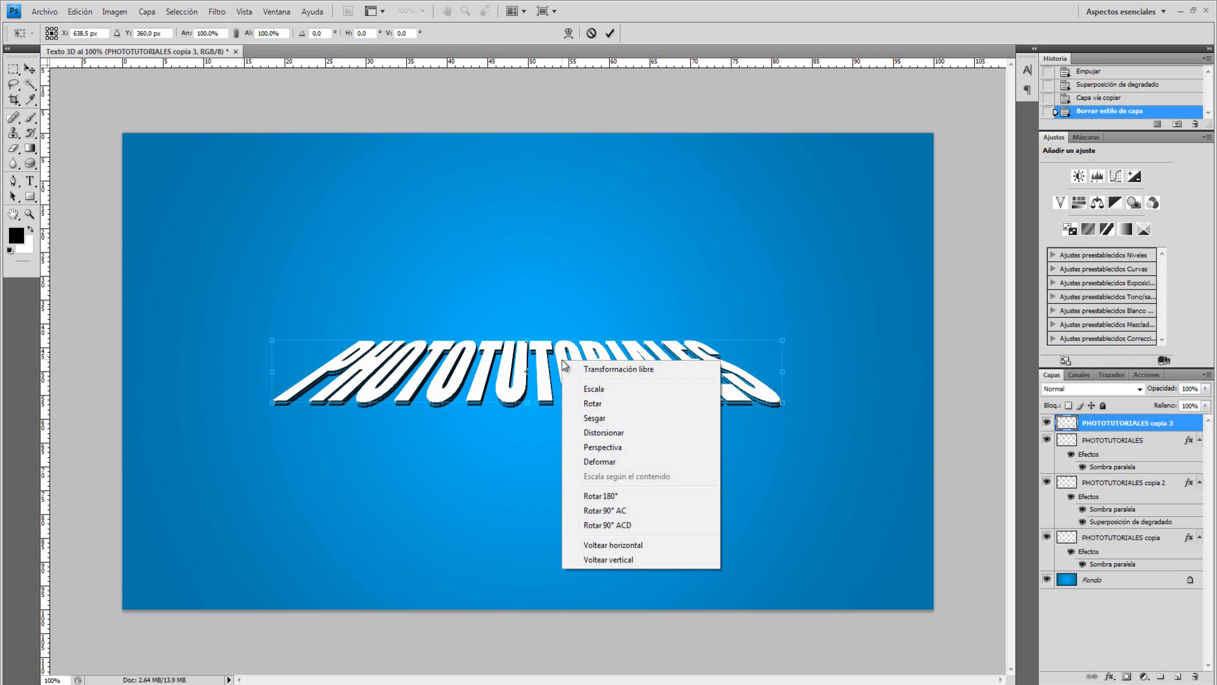
pyautogui.click(614, 434)
pyautogui.moveTo(525, 338)
pyautogui.mouseDown()
pyautogui.moveTo(525, 452)
pyautogui.moveTo(527, 385)
pyautogui.mouseUp()
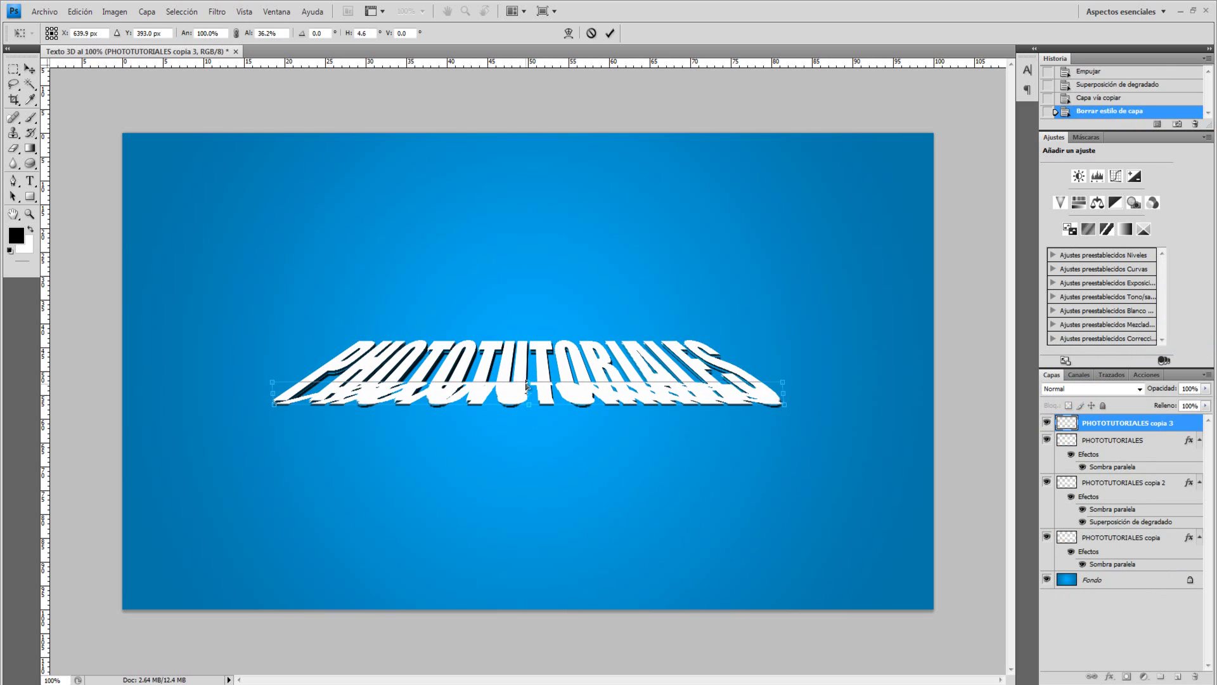
pyautogui.press('Return')
pyautogui.moveTo(1197, 426); pyautogui.dragTo(1141, 571)
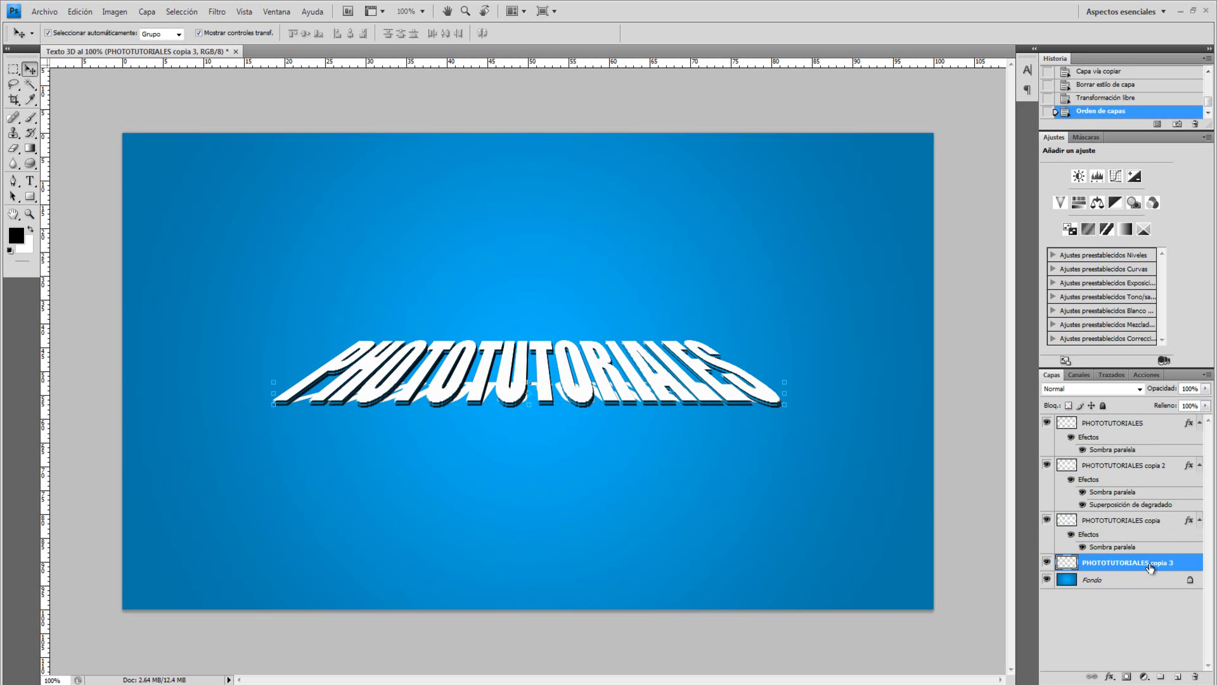
# Step: Give the flipped PHOTOTUTORIALES copia 3 layer a black 100% colour overlay
pyautogui.doubleClick(1184, 563)
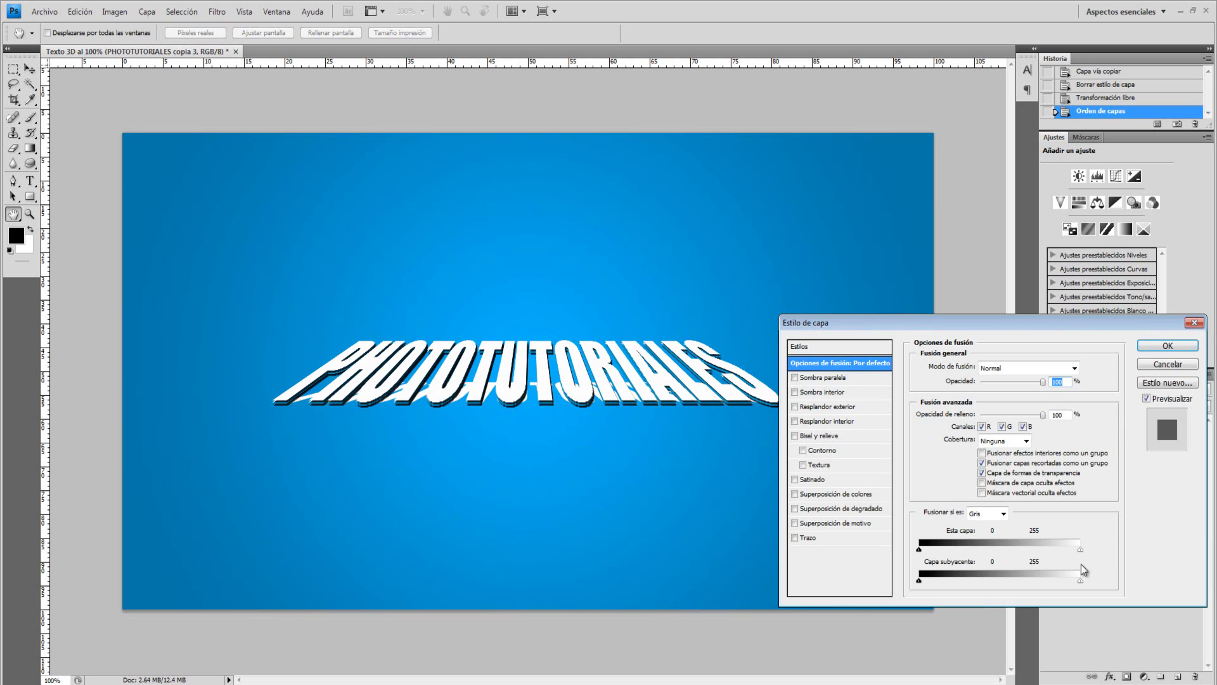
pyautogui.click(869, 492)
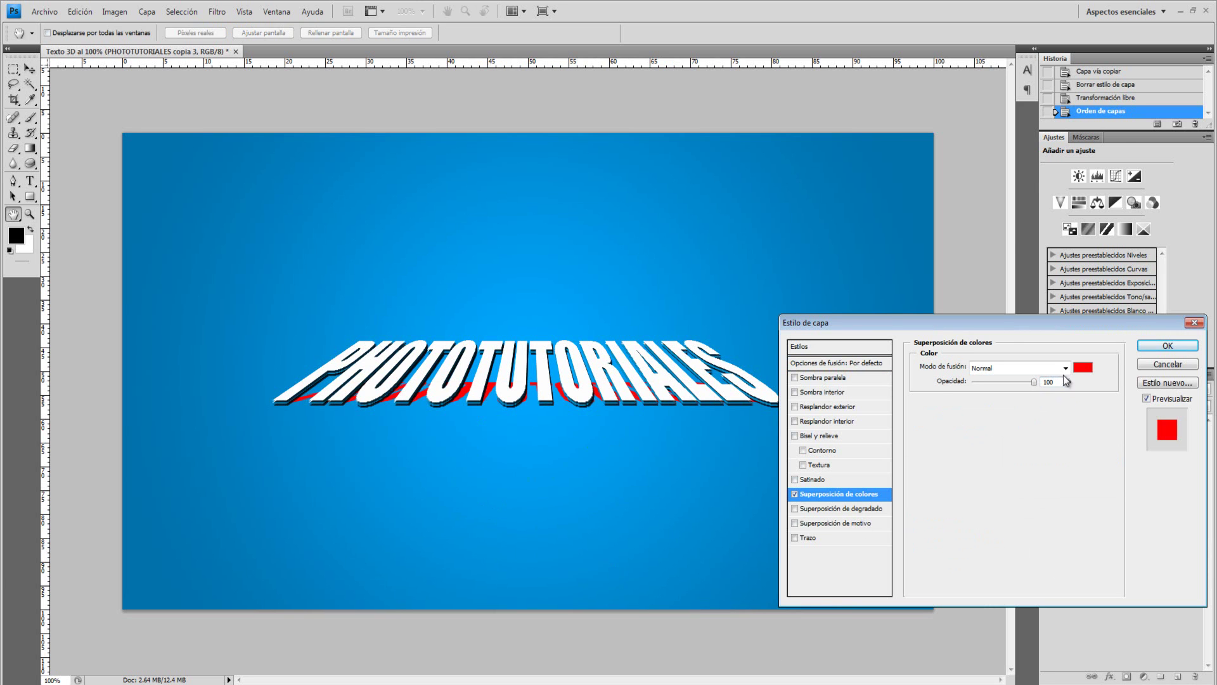
pyautogui.click(1083, 367)
pyautogui.moveTo(835, 192)
pyautogui.mouseDown()
pyautogui.moveTo(757, 296)
pyautogui.moveTo(761, 317)
pyautogui.mouseUp()
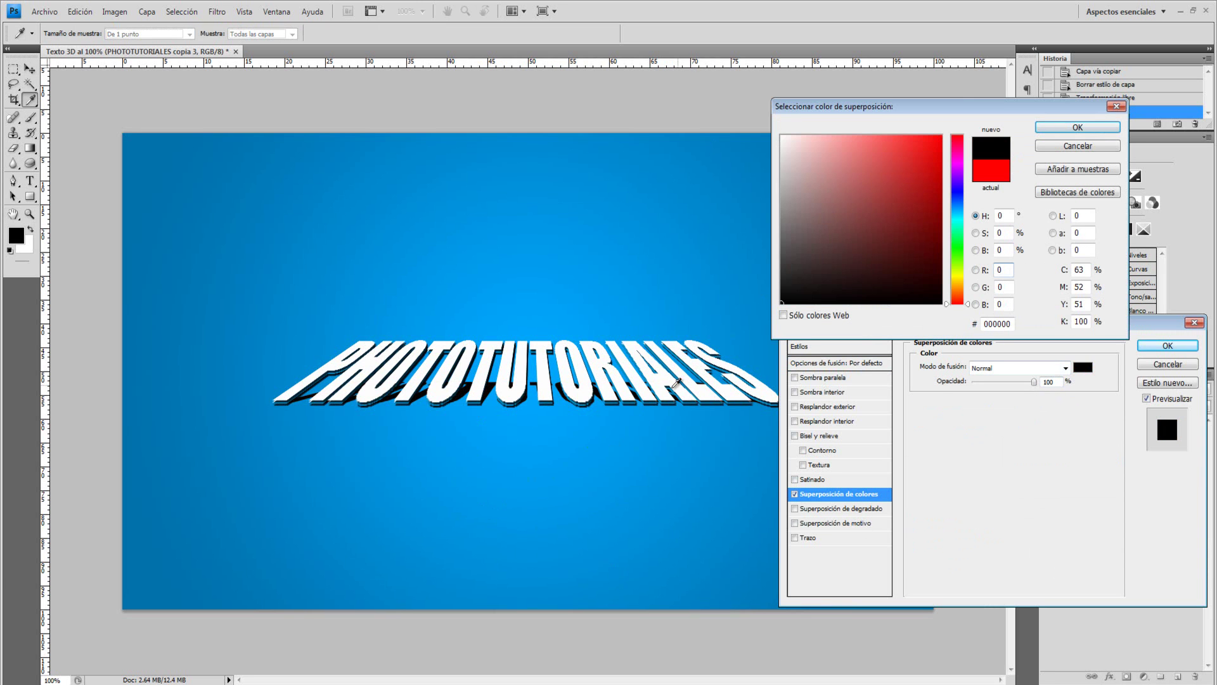
pyautogui.click(1054, 129)
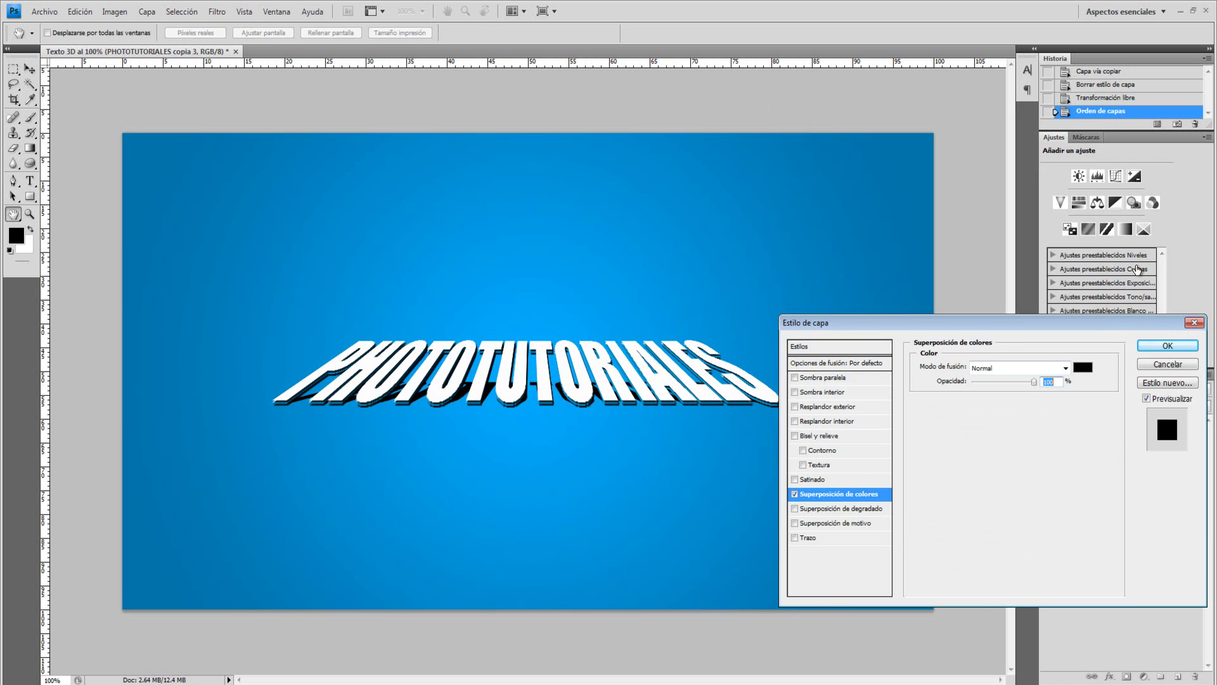
pyautogui.click(1166, 346)
pyautogui.click(981, 322)
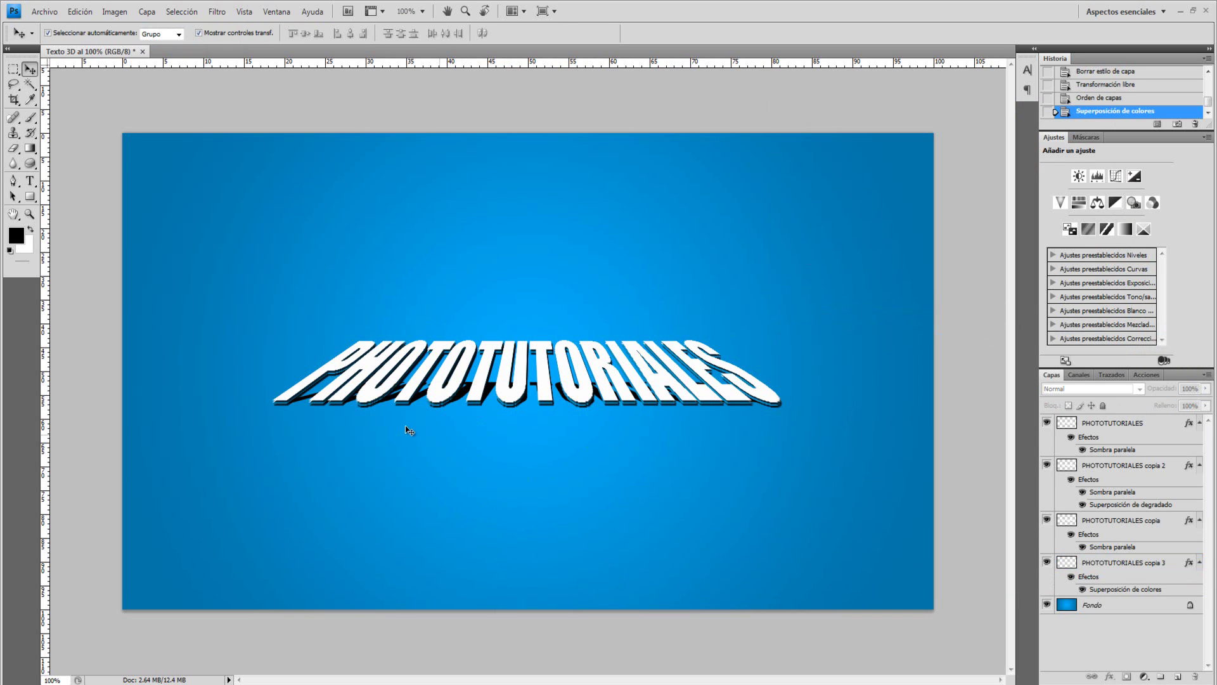
pyautogui.click(1176, 566)
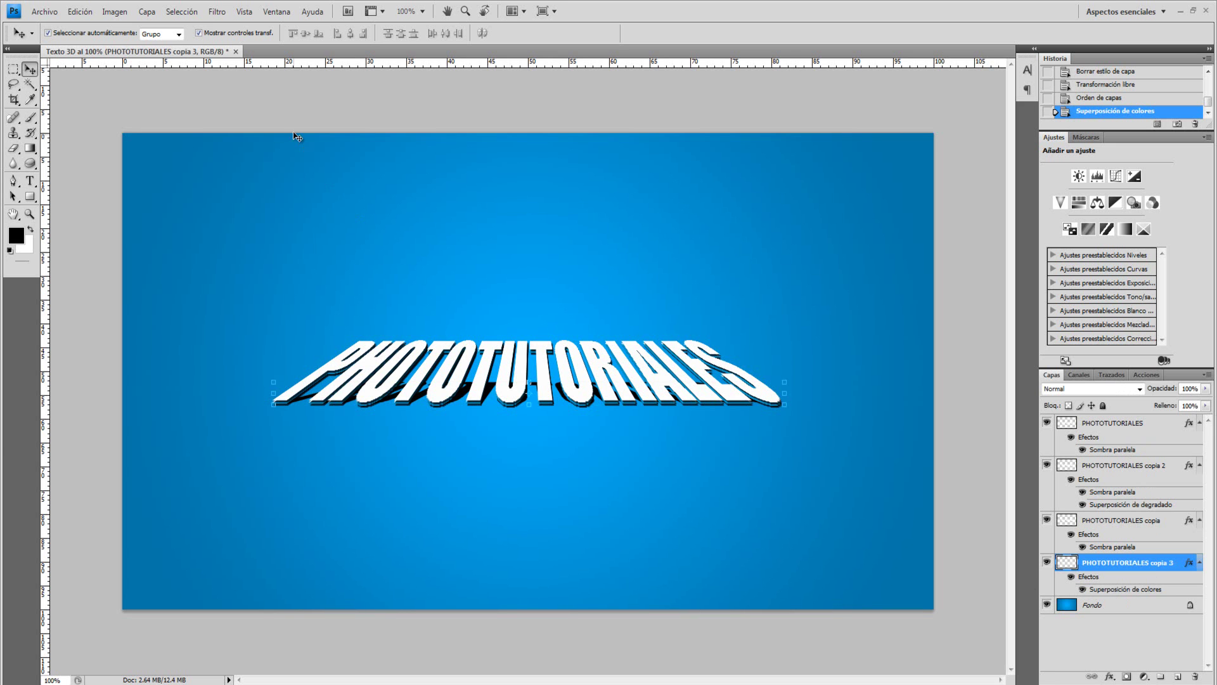
# Step: Blur the black flipped copy with a 2.3-pixel Gaussian blur into a soft shadow
pyautogui.click(217, 11)
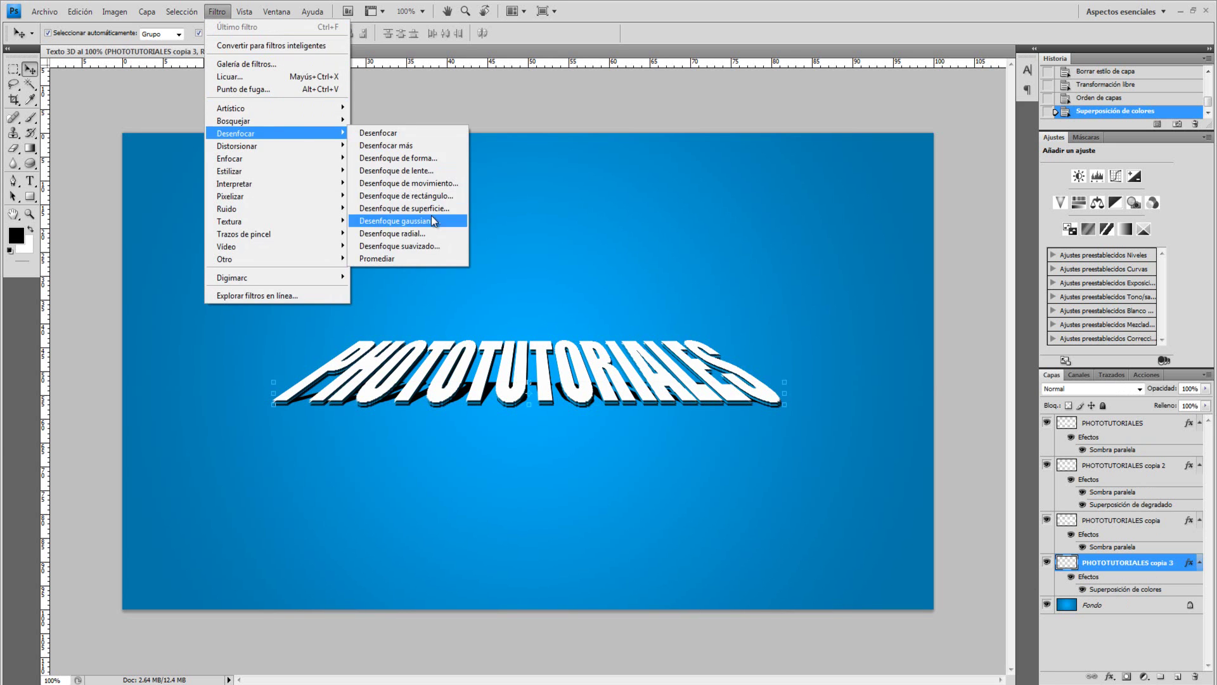
pyautogui.moveTo(235, 133)
pyautogui.click(393, 221)
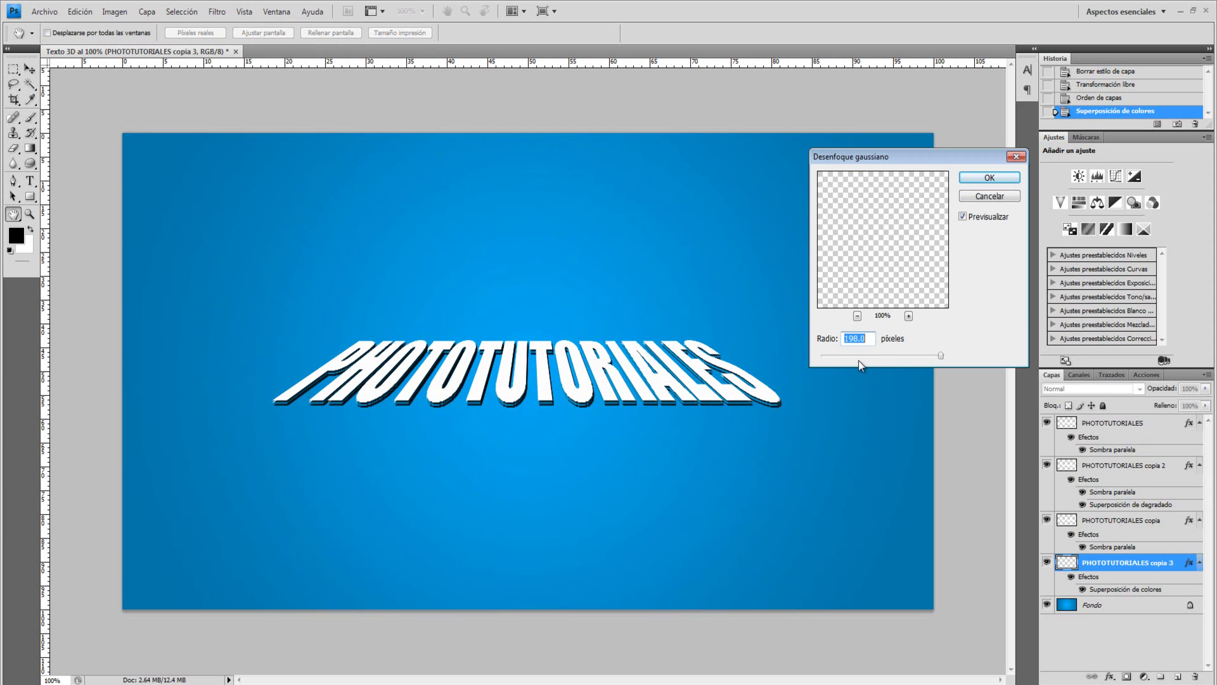
pyautogui.moveTo(861, 358); pyautogui.dragTo(847, 358)
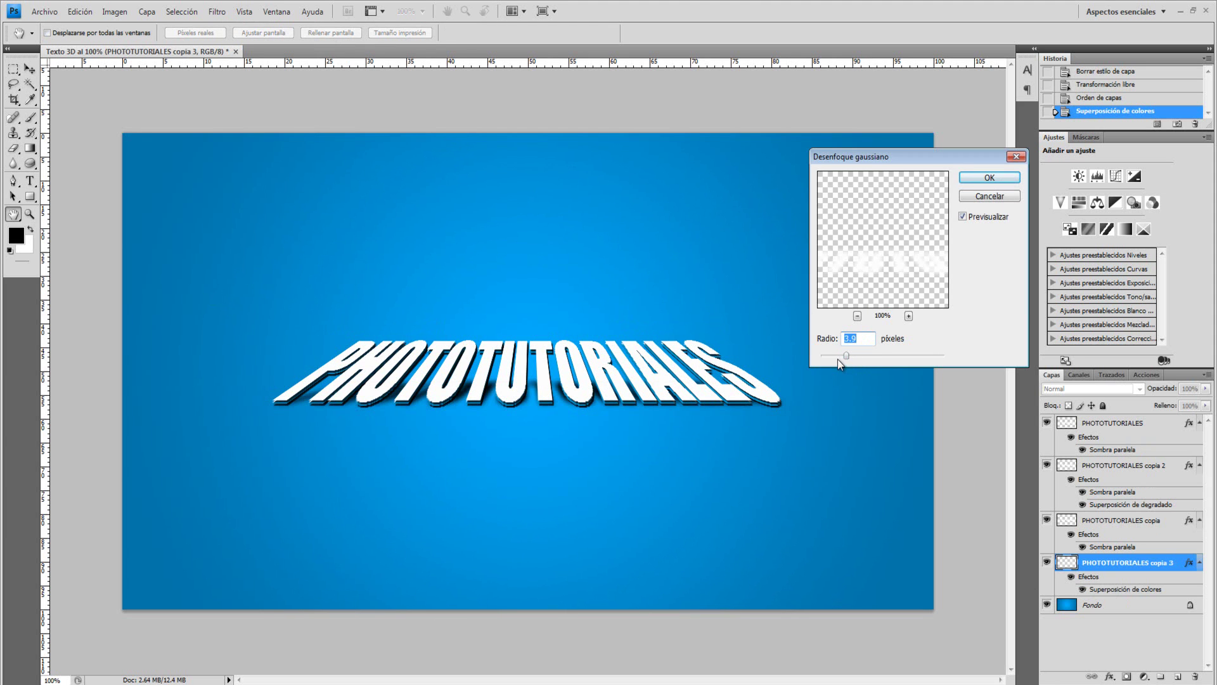
pyautogui.moveTo(838, 359); pyautogui.dragTo(837, 358)
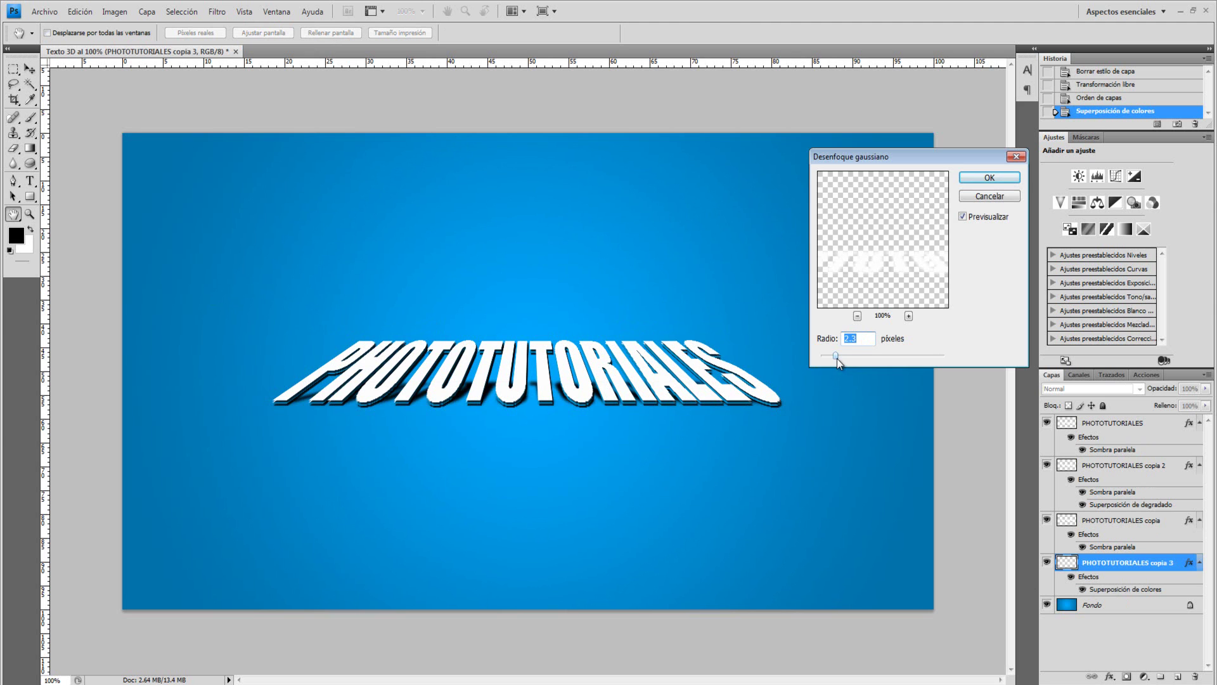
pyautogui.click(977, 177)
pyautogui.press('v')
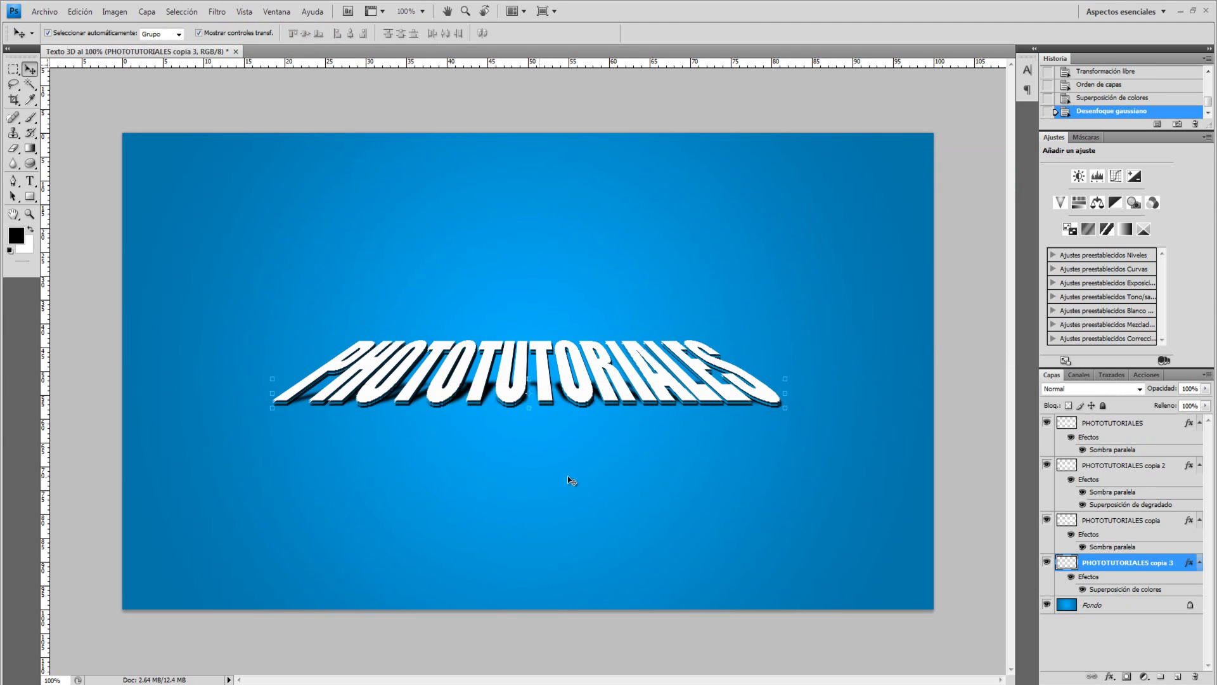
pyautogui.click(605, 373)
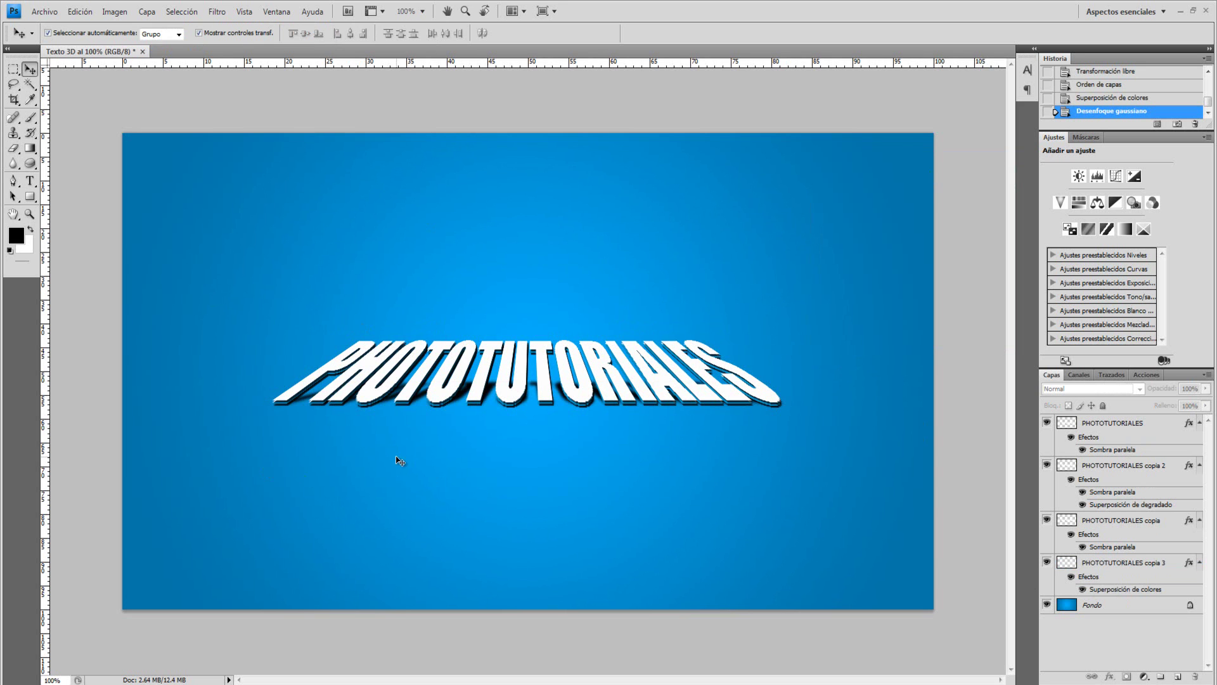